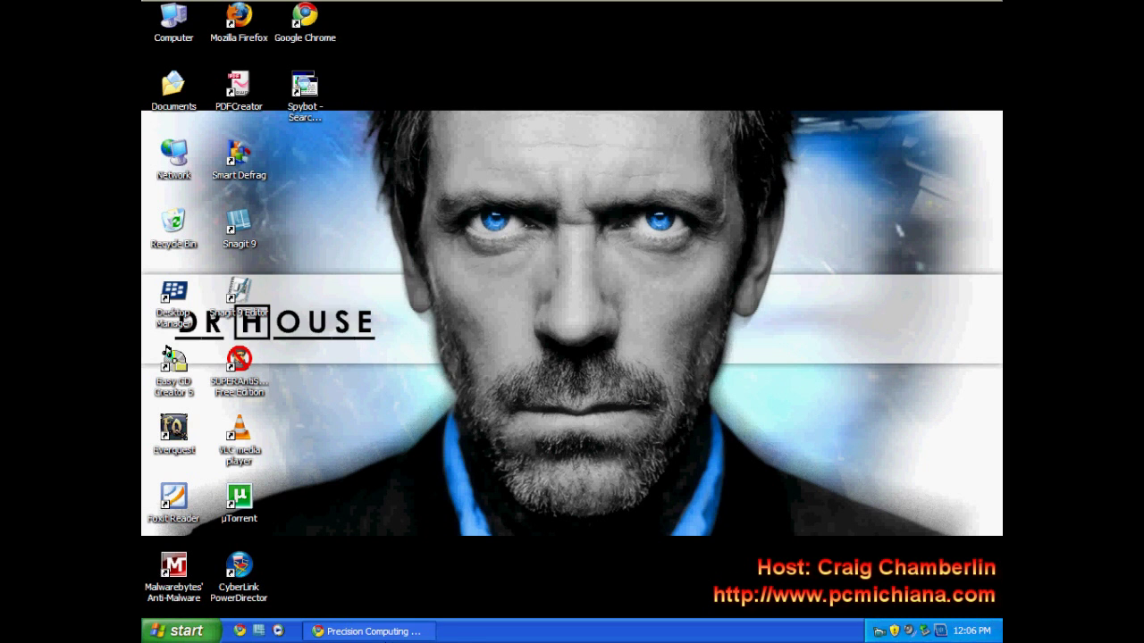
Scroll pcmichiana.com to its Free Maintenance Software list, then switch to the Hello World Episode VI YouTube tab
{"action": "left_click", "coordinate": [380, 635]}
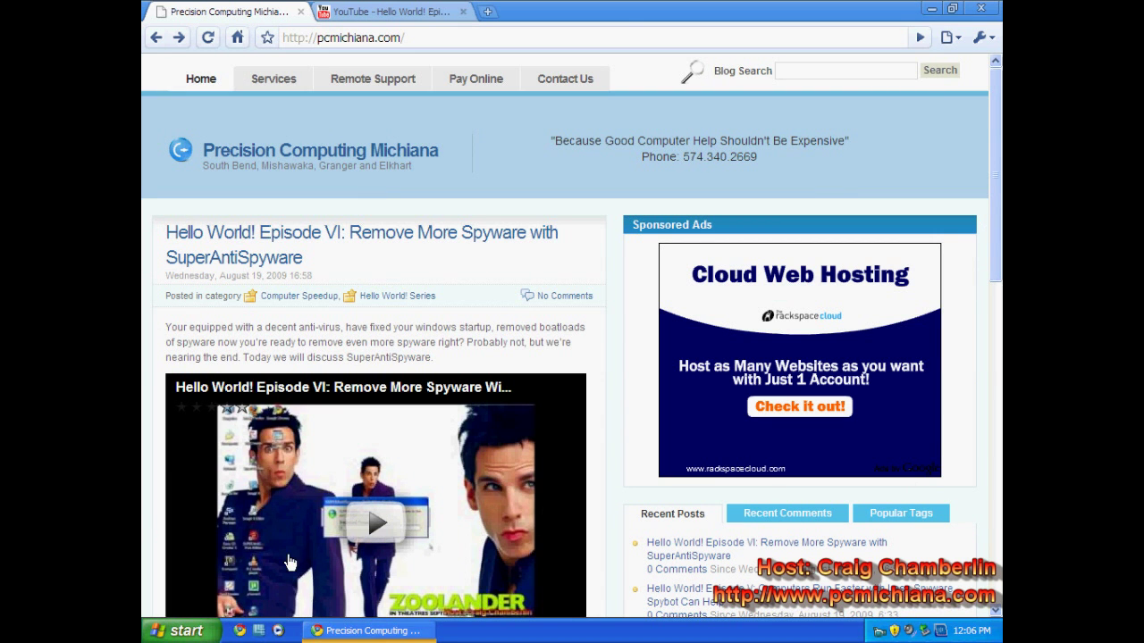
{"action": "left_click", "coordinate": [376, 38]}
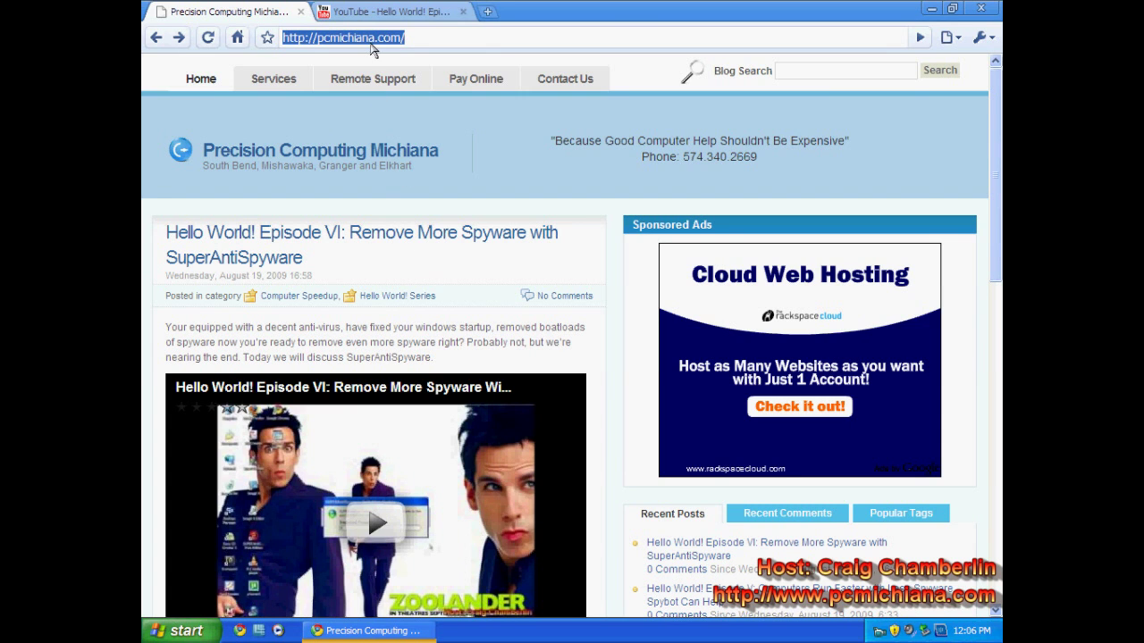
{"action": "scroll", "coordinate": [626, 357], "scroll_direction": "down", "scroll_amount": 5}
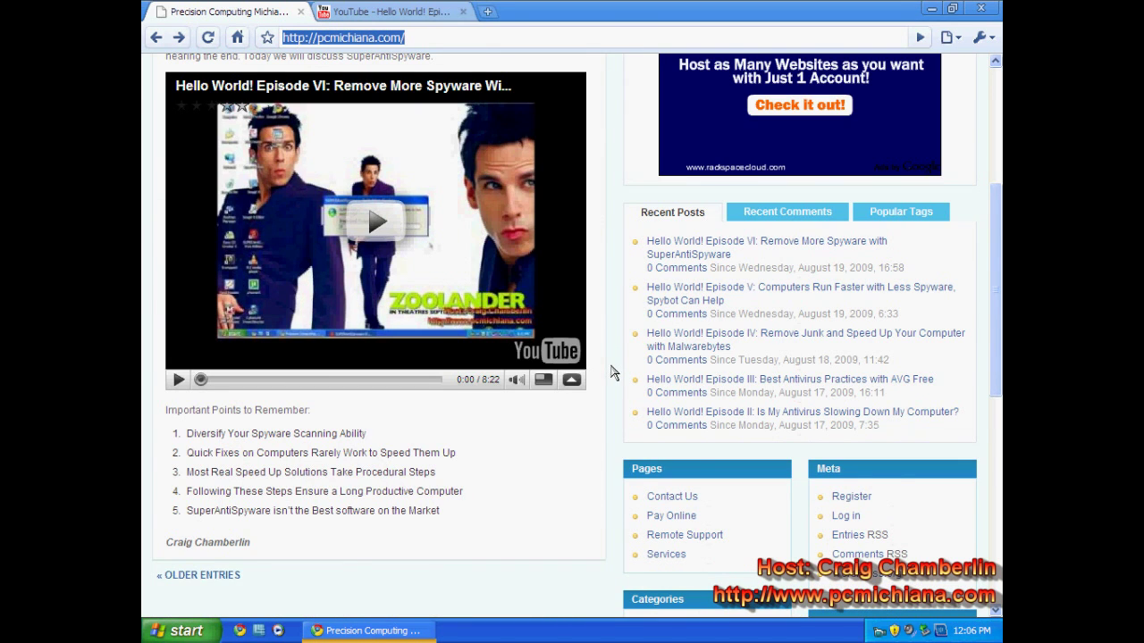
{"action": "scroll", "coordinate": [613, 374], "scroll_direction": "down", "scroll_amount": 3}
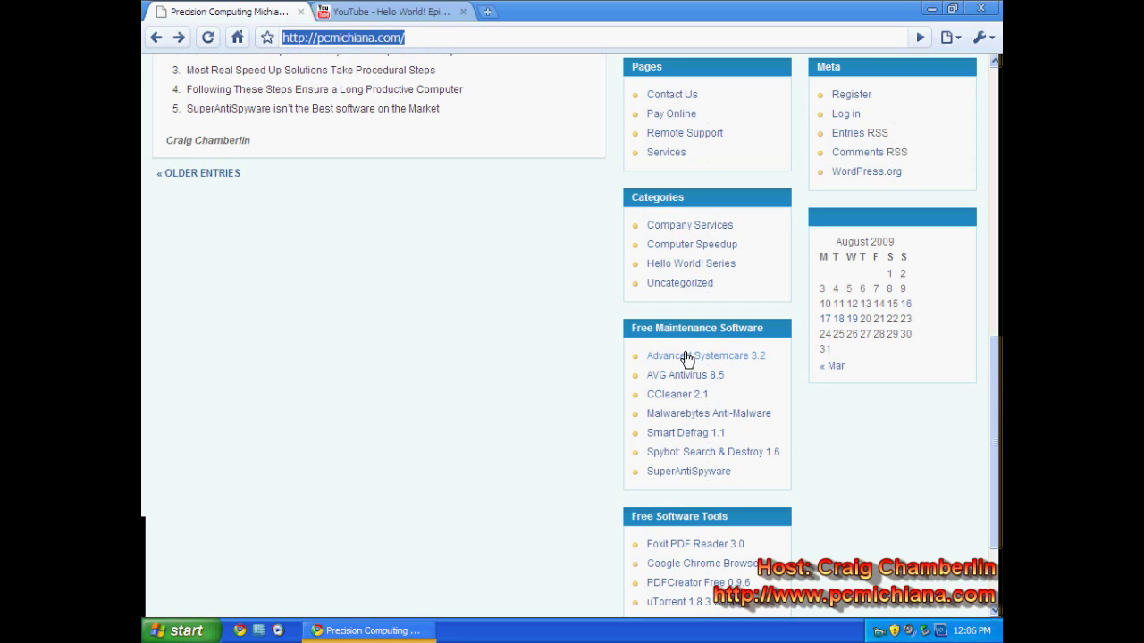
{"action": "left_click", "coordinate": [436, 13]}
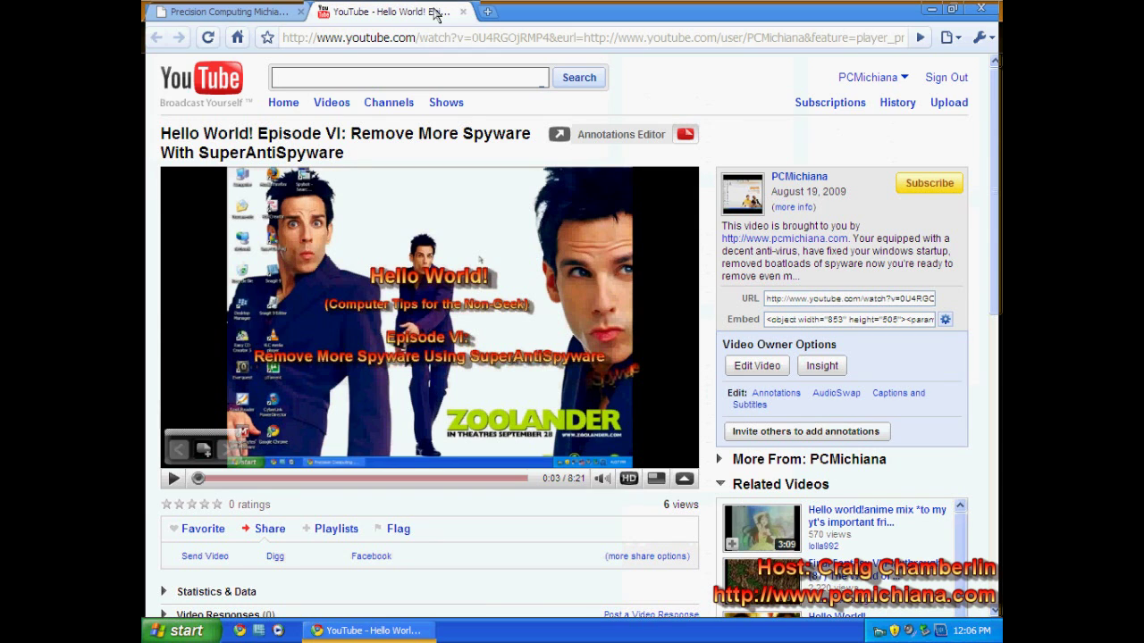
Run asc-setup (1).exe from Chrome's Downloads page and confirm the security warning
{"action": "left_click", "coordinate": [982, 38]}
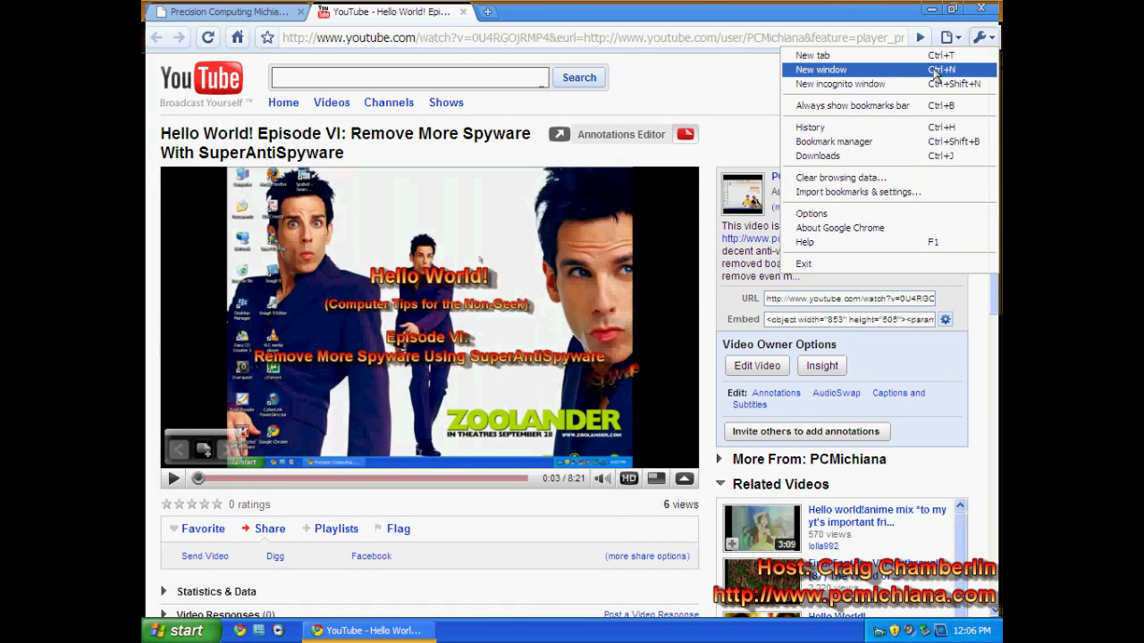
{"action": "left_click", "coordinate": [930, 155]}
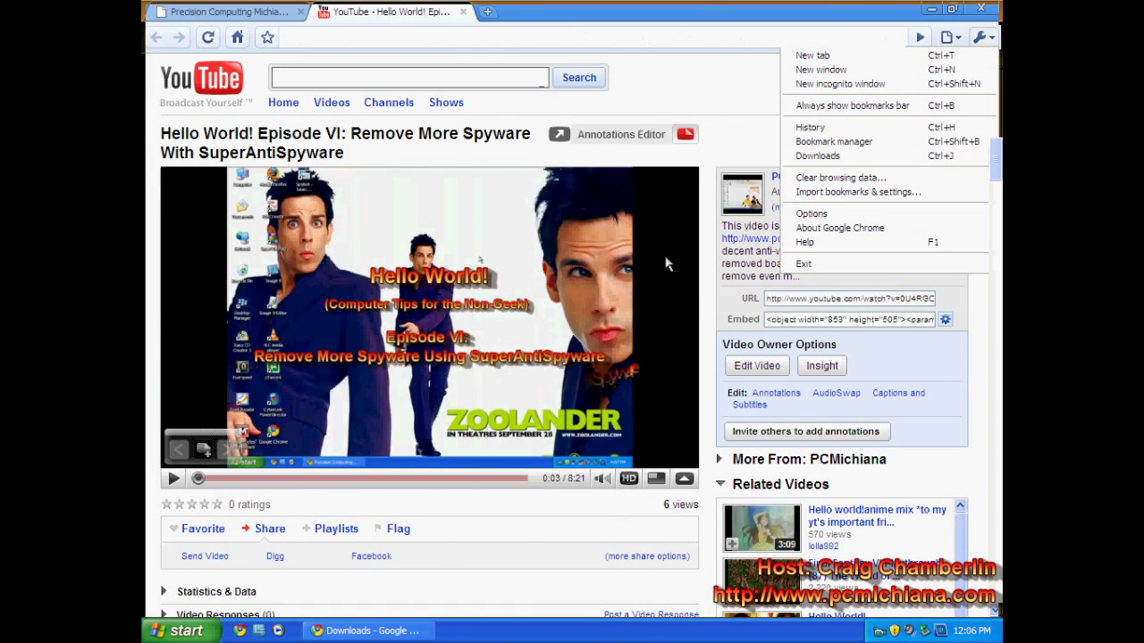
{"action": "left_click", "coordinate": [334, 158]}
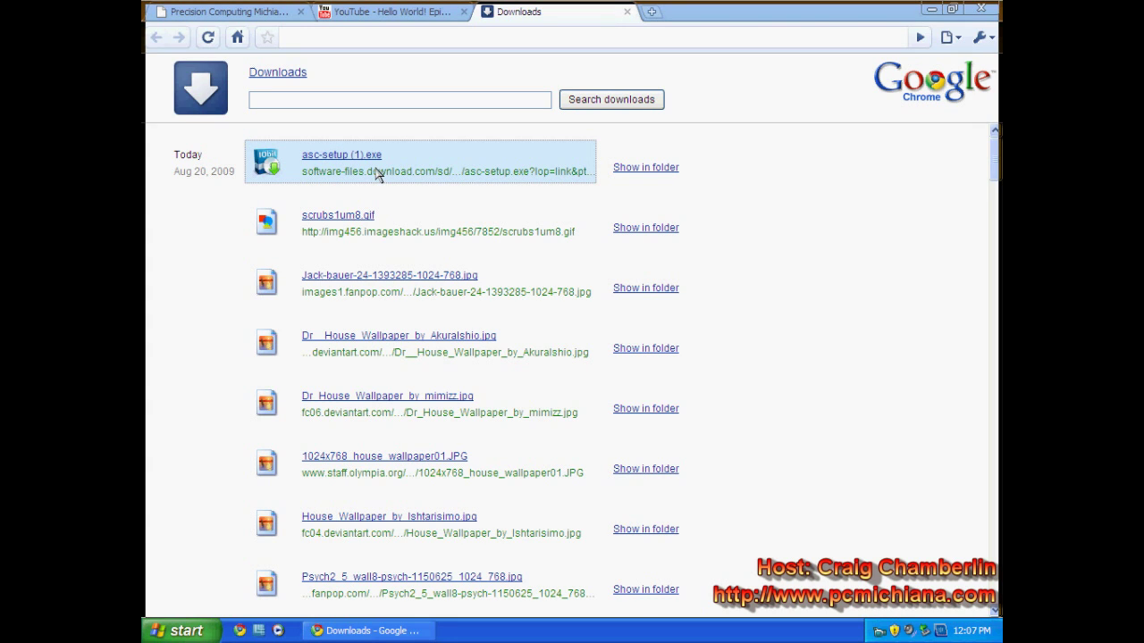
{"action": "left_click", "coordinate": [360, 158]}
{"action": "left_click", "coordinate": [619, 339]}
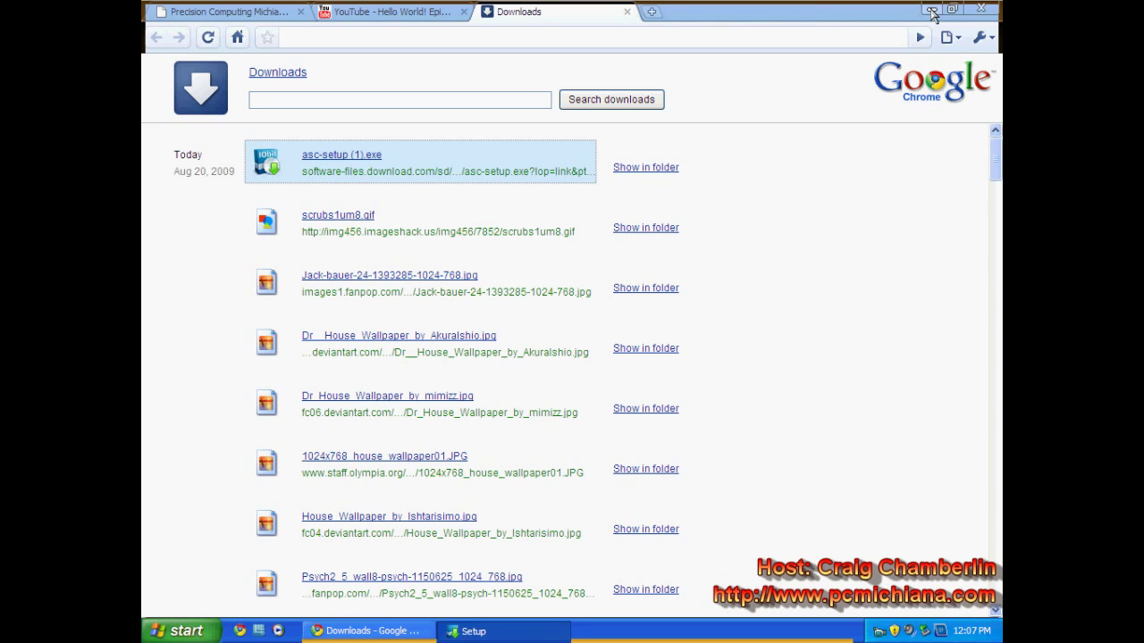
Accept the Advanced SystemCare 3 licence and keep the default install and Start Menu folders
{"action": "left_click", "coordinate": [931, 11]}
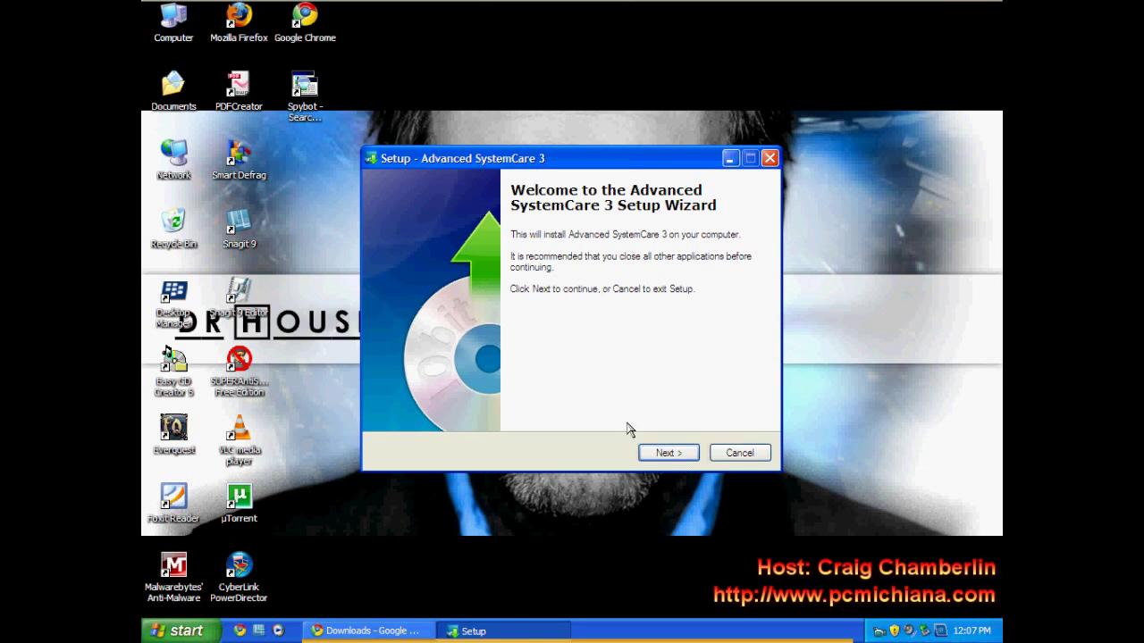
{"action": "left_click", "coordinate": [643, 453]}
{"action": "left_click", "coordinate": [478, 402]}
{"action": "left_click", "coordinate": [669, 453]}
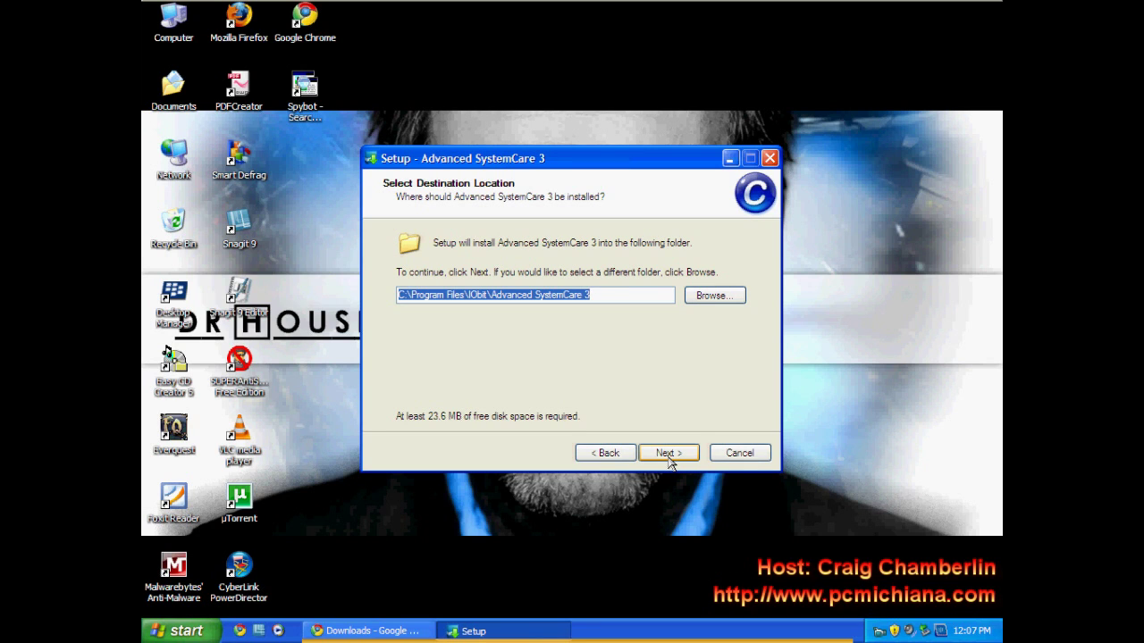
{"action": "left_click", "coordinate": [668, 454]}
{"action": "left_click", "coordinate": [554, 381]}
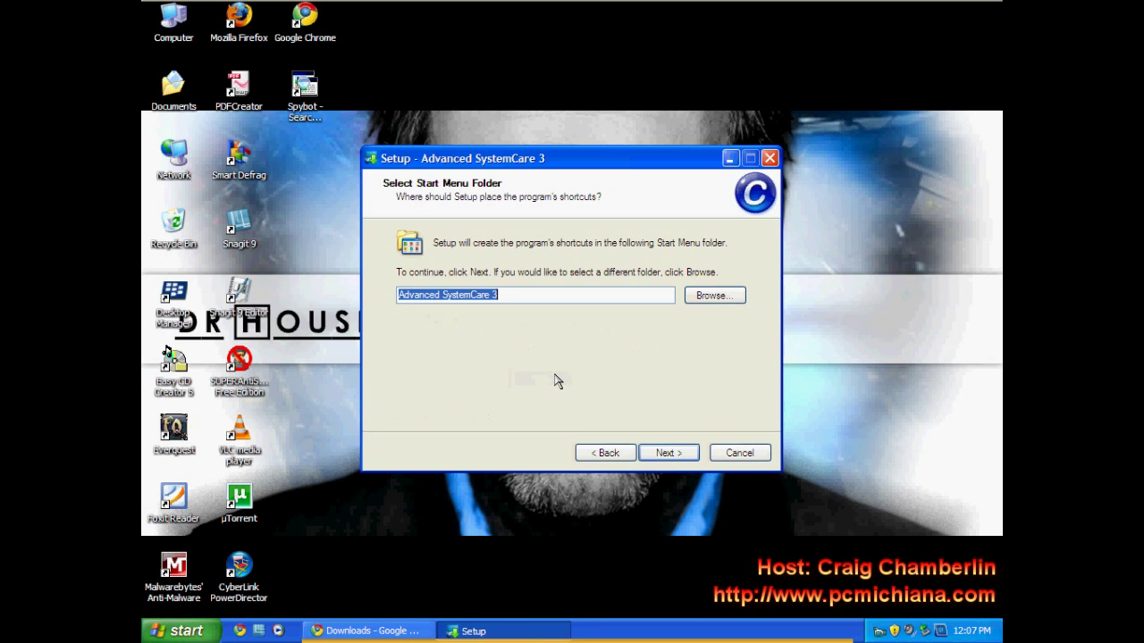
{"action": "left_click", "coordinate": [666, 453]}
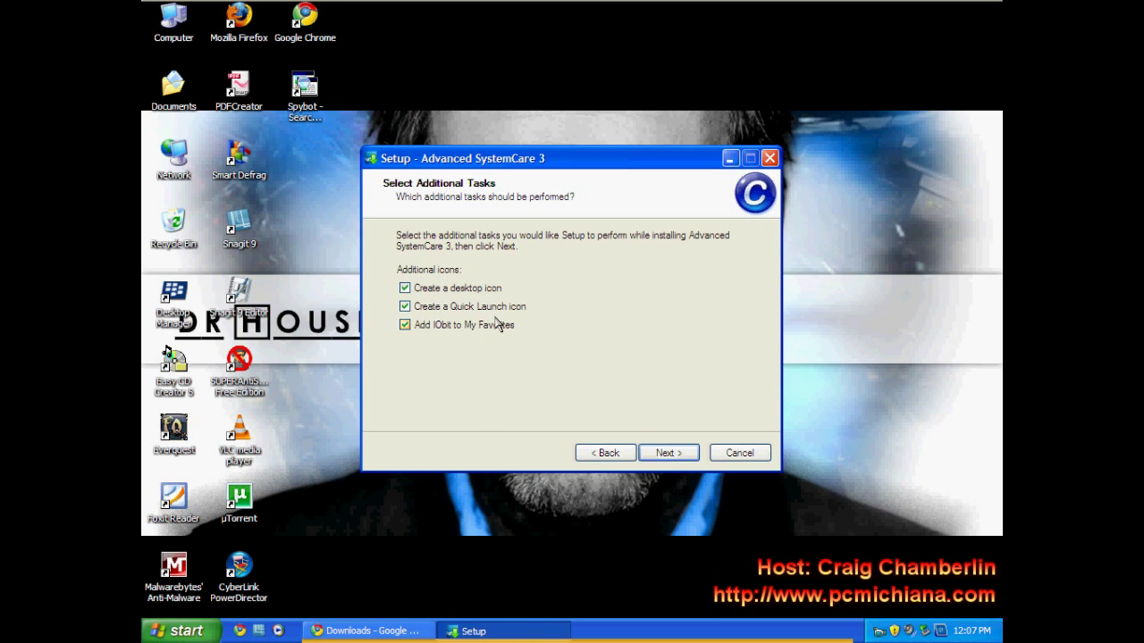
Skip the Quick Launch icon and IObit favourite, decline Yahoo! as default search, and install
{"action": "left_click", "coordinate": [477, 307]}
{"action": "left_click", "coordinate": [489, 327]}
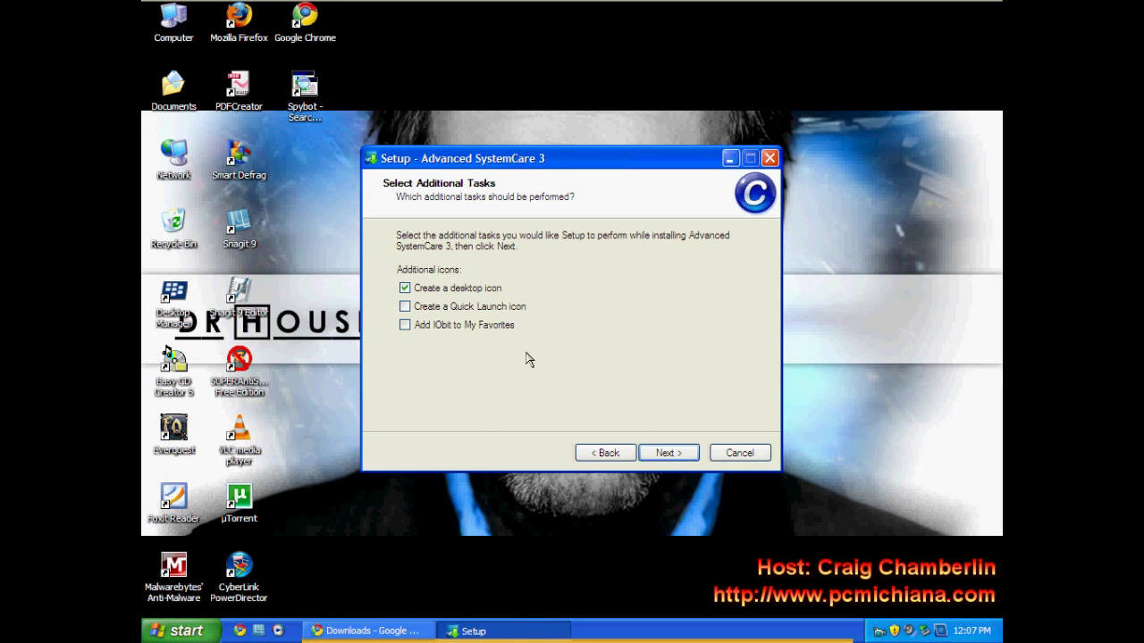
{"action": "left_click", "coordinate": [667, 453]}
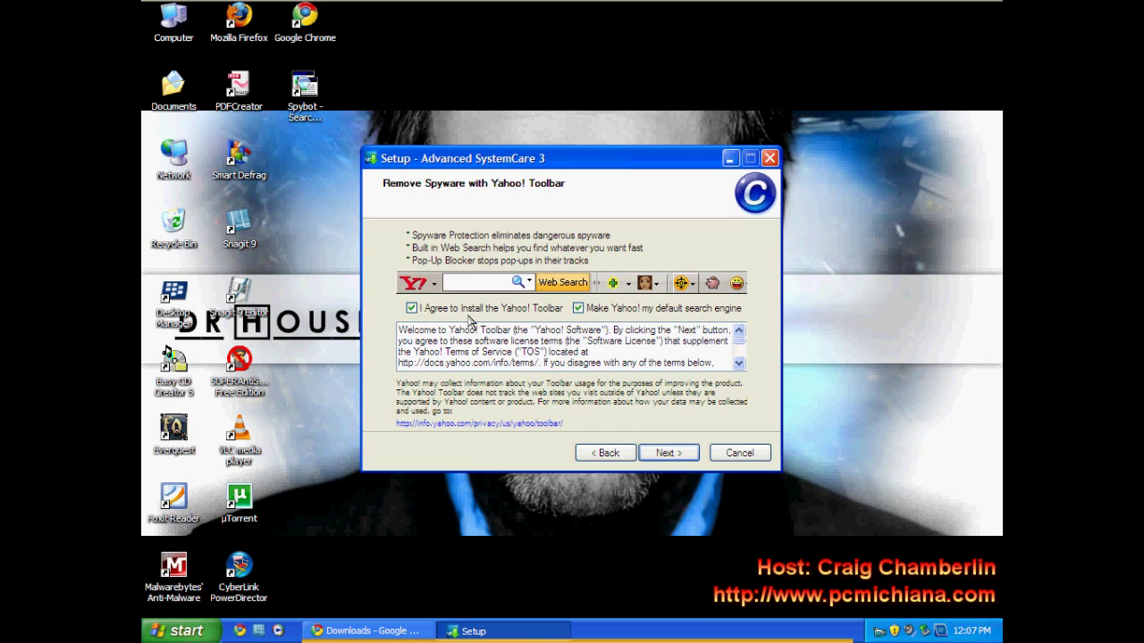
{"action": "left_click", "coordinate": [607, 313]}
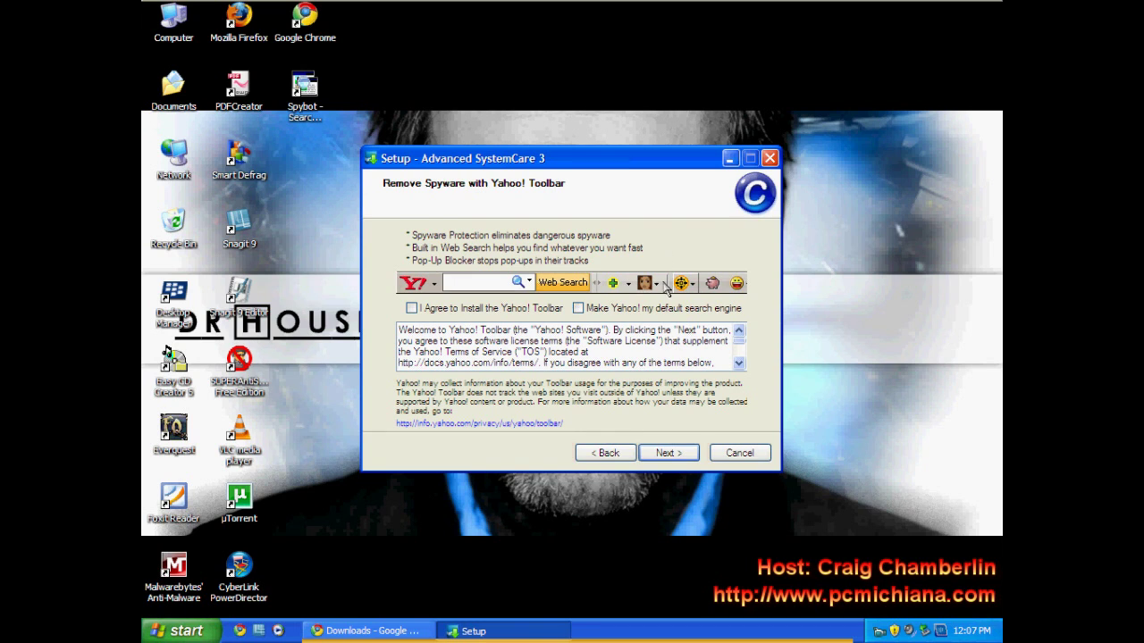
{"action": "left_click", "coordinate": [677, 453]}
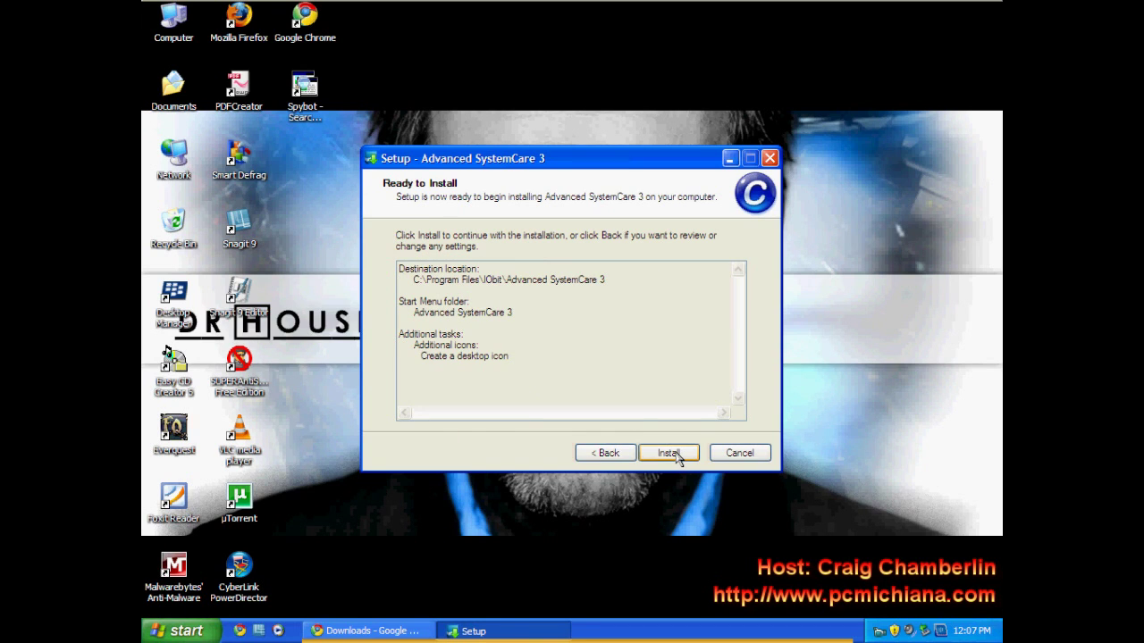
{"action": "left_click", "coordinate": [671, 453]}
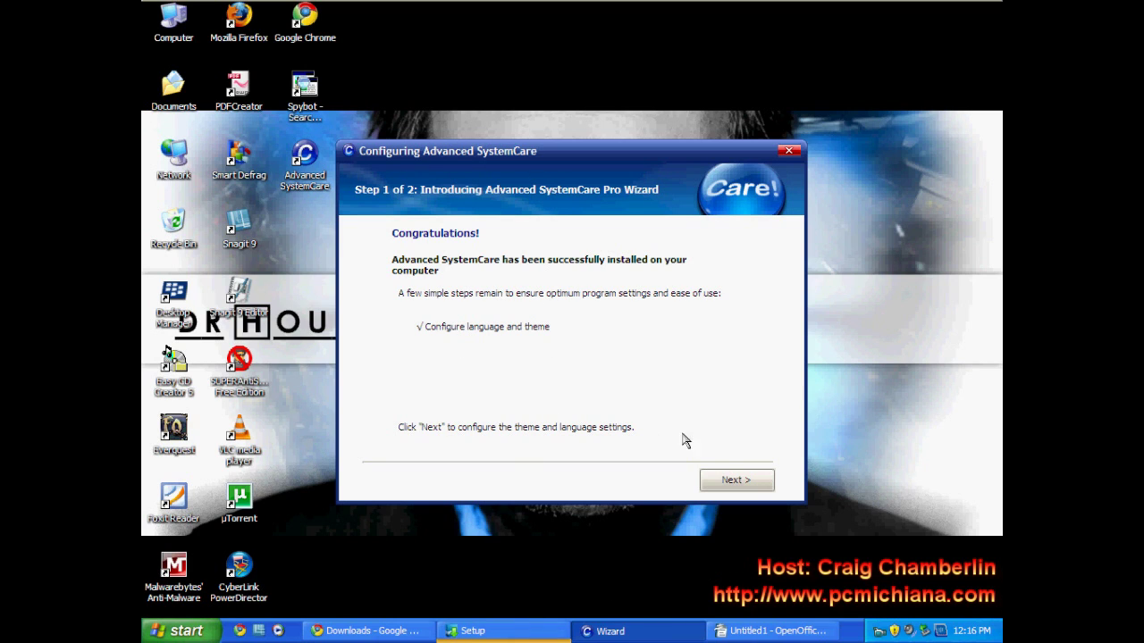
Complete the configuration wizard keeping the Black theme and English language
{"action": "left_click", "coordinate": [736, 479]}
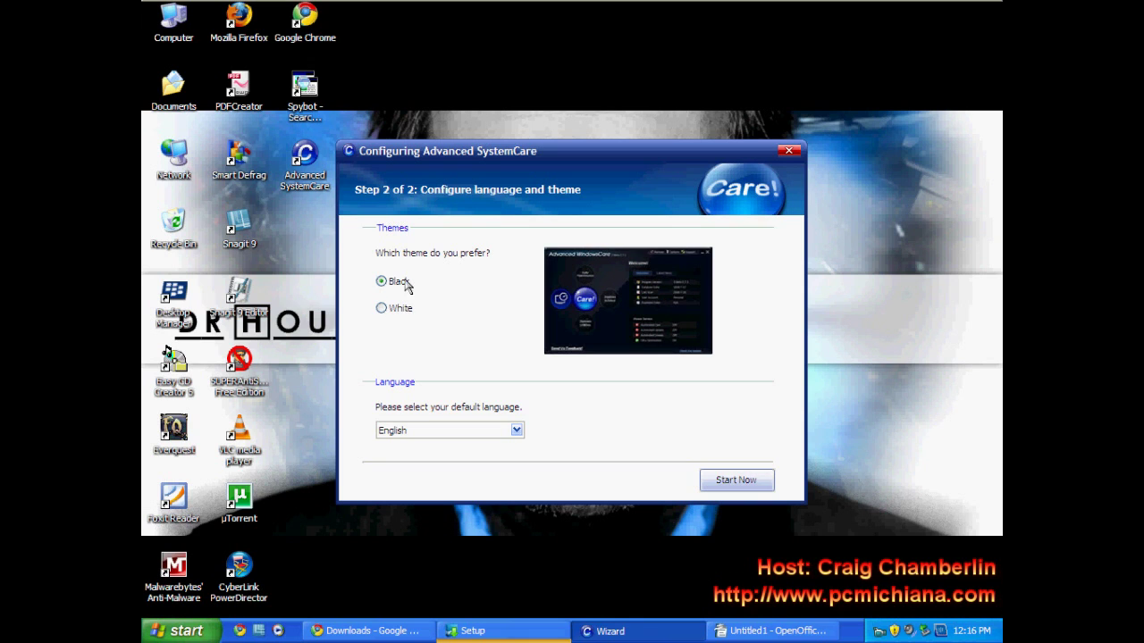
{"action": "left_click", "coordinate": [724, 482]}
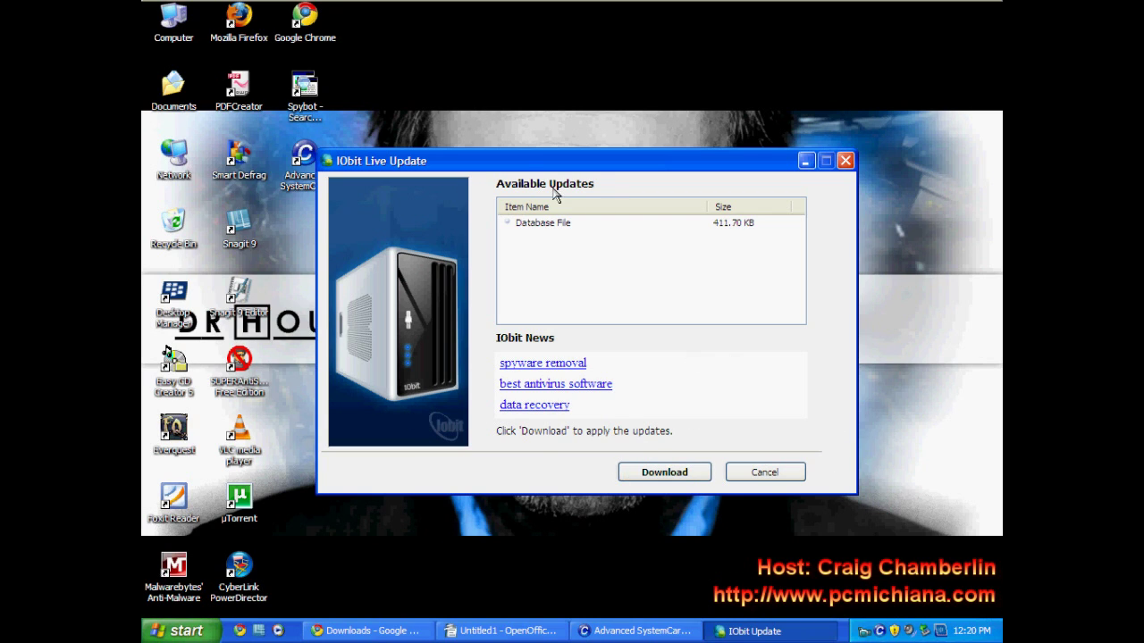
Download the 411.70 KB Database File update, minimize Live Update, and bring up the Untitled1 Writer document
{"action": "mouse_move", "coordinate": [521, 169]}
{"action": "left_mouse_down"}
{"action": "mouse_move", "coordinate": [496, 190]}
{"action": "mouse_move", "coordinate": [541, 166]}
{"action": "left_mouse_up"}
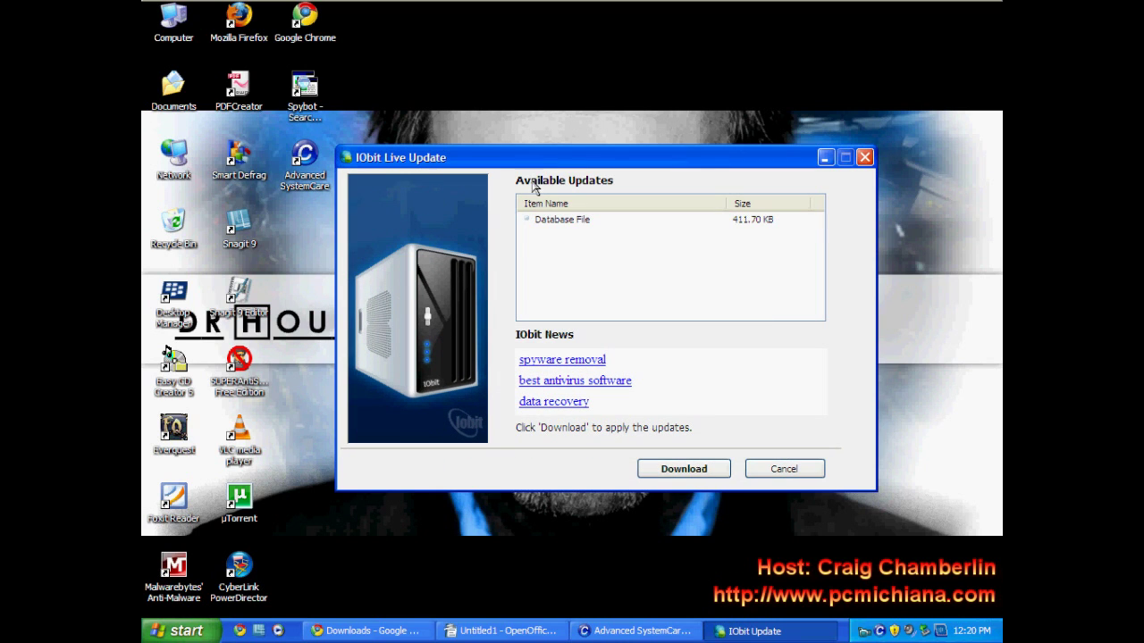
{"action": "left_click", "coordinate": [707, 474]}
{"action": "left_click", "coordinate": [825, 158]}
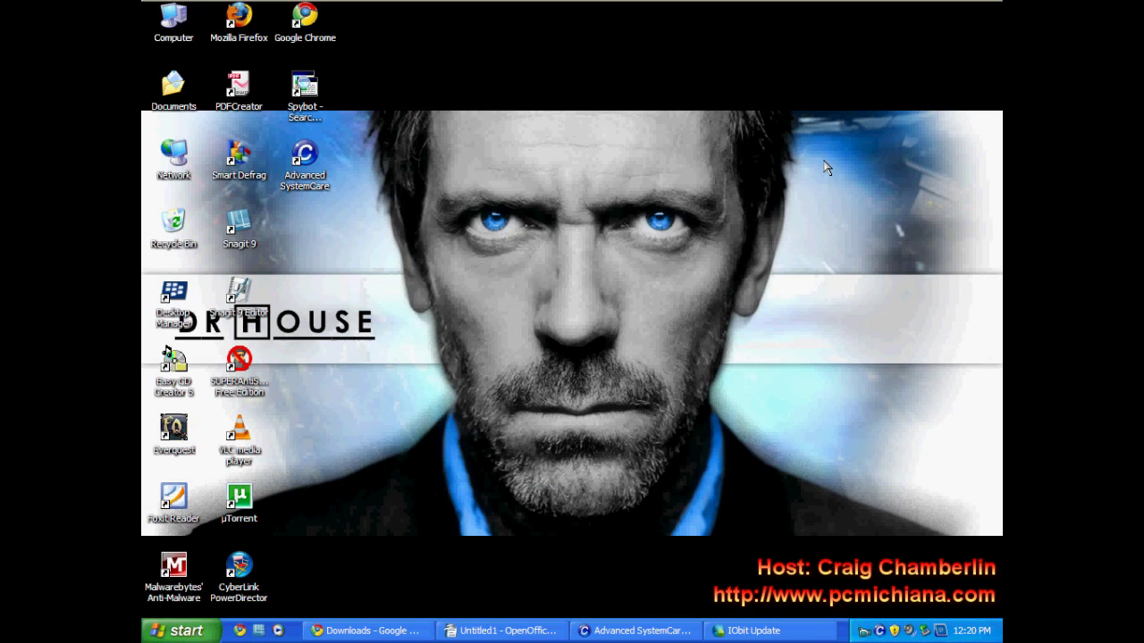
{"action": "left_click", "coordinate": [528, 633]}
Deselect the screenshot and scroll Untitled1 to the Maintain Windows picture with all four functions ticked
{"action": "scroll", "coordinate": [313, 196], "scroll_direction": "down", "scroll_amount": 3}
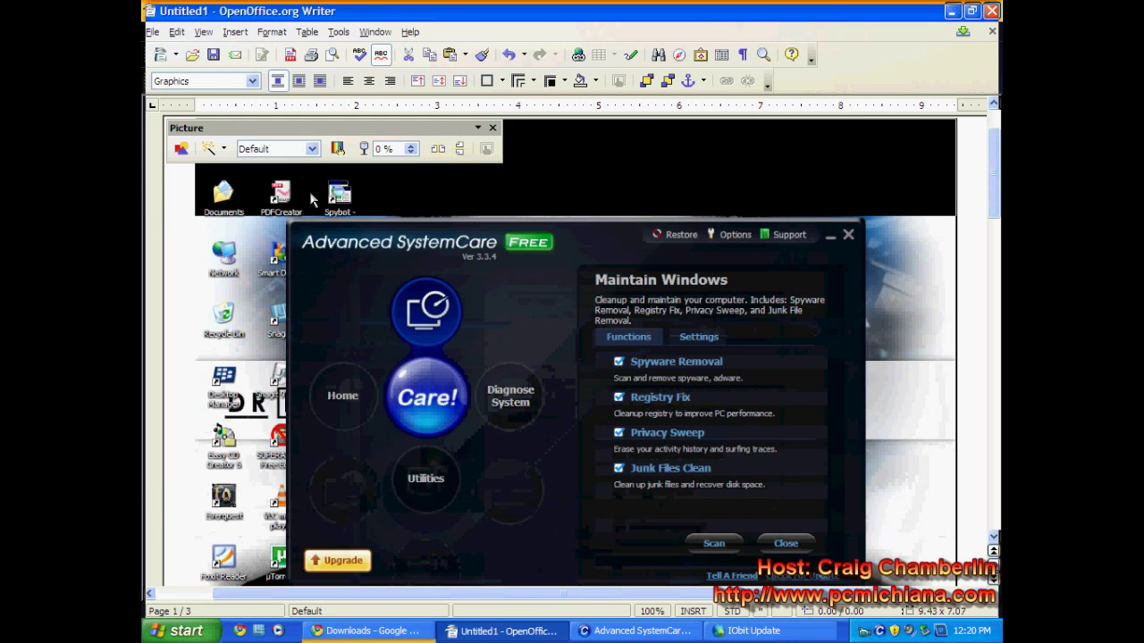
{"action": "key", "text": "Escape"}
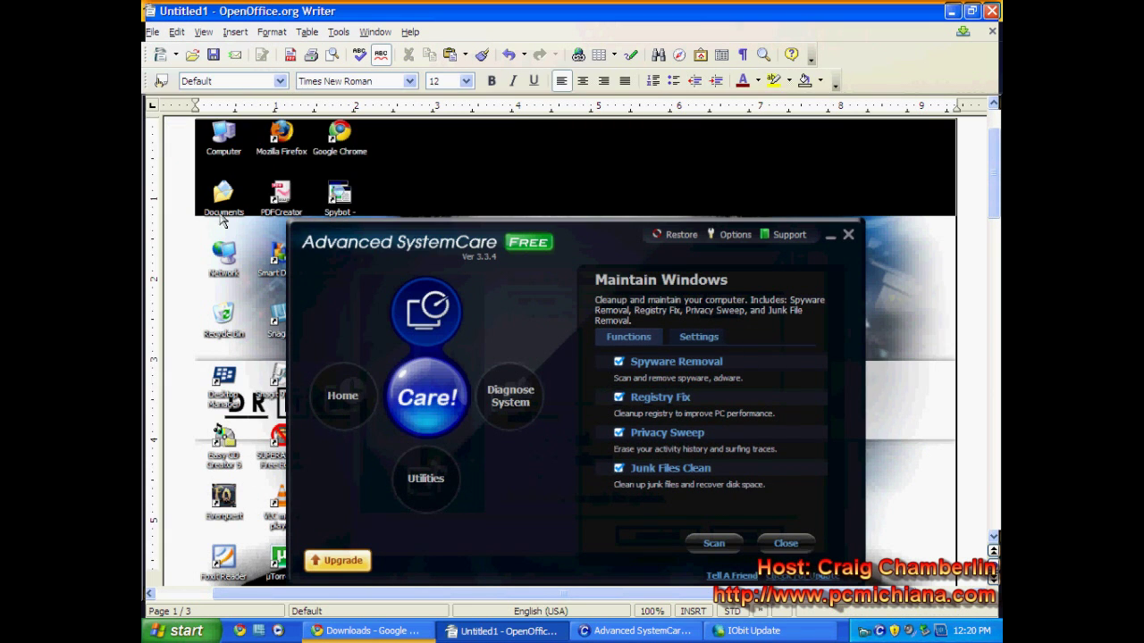
{"action": "right_click", "coordinate": [181, 198]}
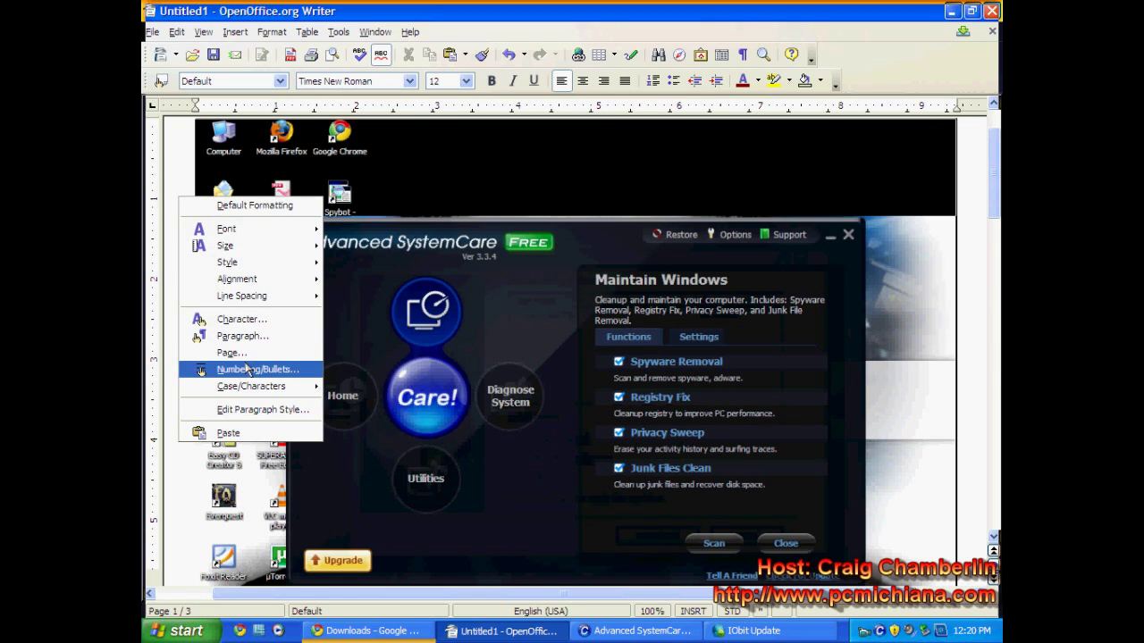
{"action": "left_click", "coordinate": [504, 308]}
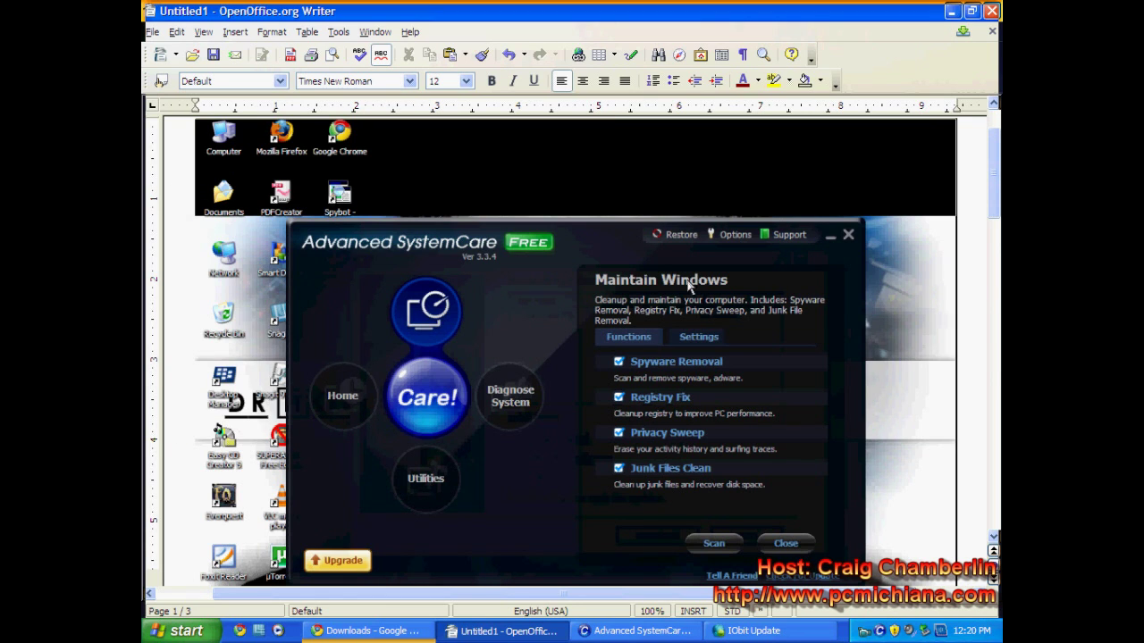
{"action": "scroll", "coordinate": [702, 299], "scroll_direction": "down", "scroll_amount": 1}
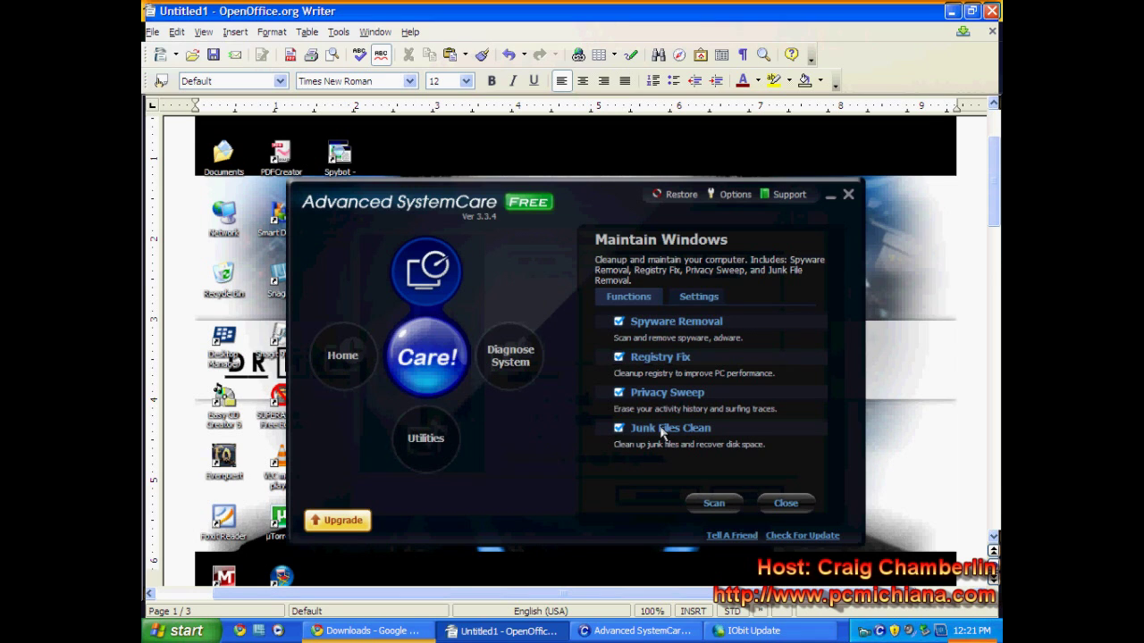
{"action": "scroll", "coordinate": [661, 433], "scroll_direction": "down", "scroll_amount": 1}
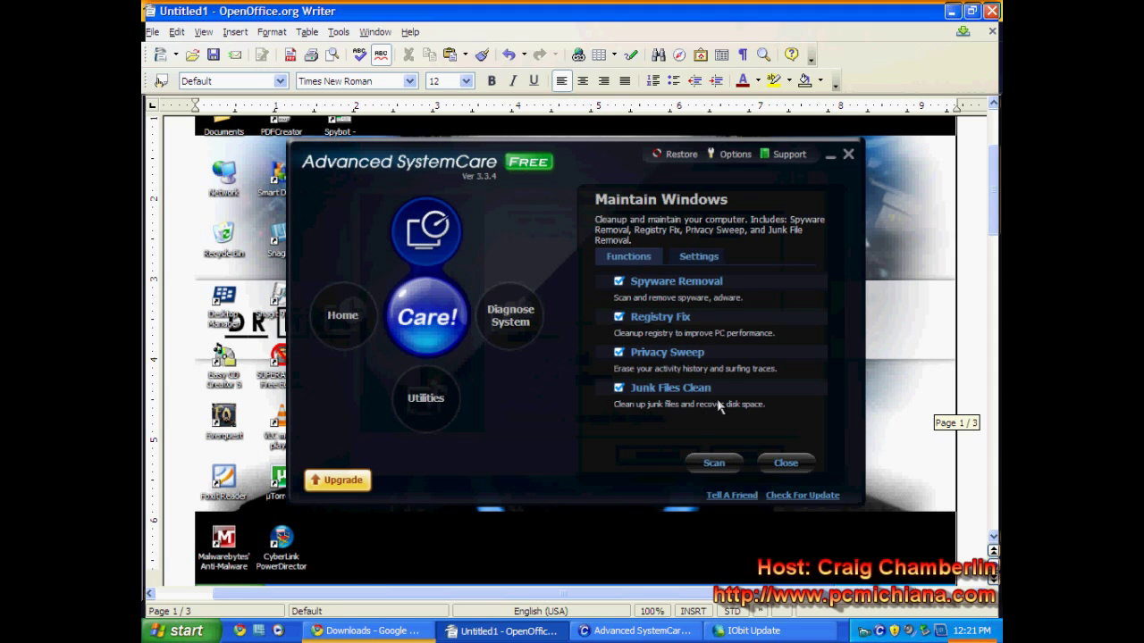
{"action": "scroll", "coordinate": [725, 461], "scroll_direction": "down", "scroll_amount": 2}
{"action": "scroll", "coordinate": [728, 383], "scroll_direction": "up", "scroll_amount": 3}
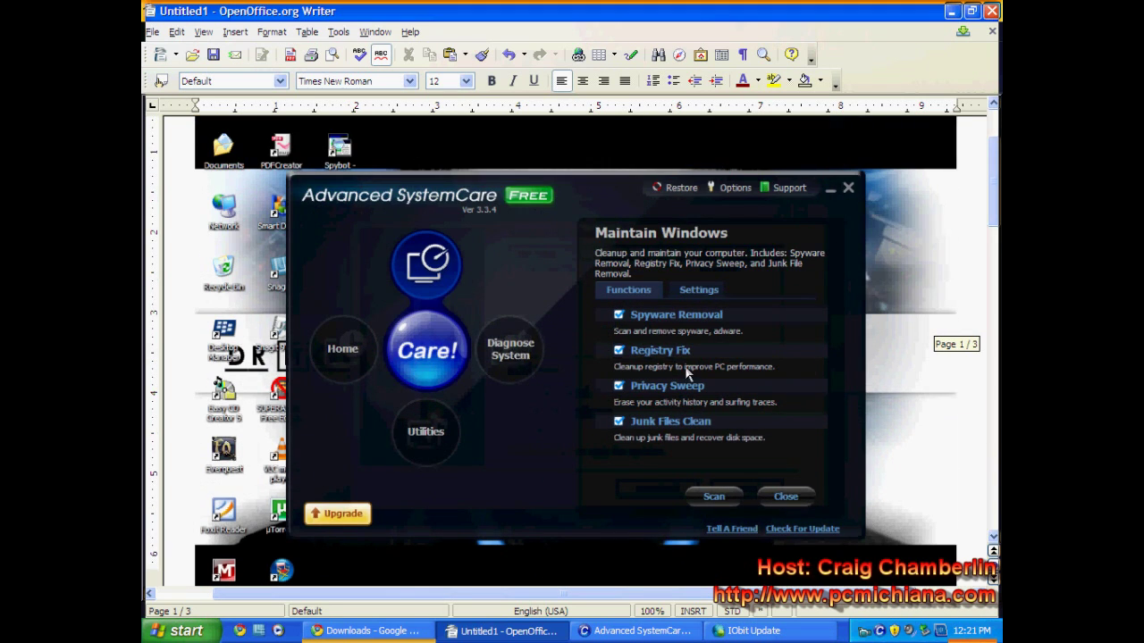
Scroll past the Diagnose System pictures on page 2 to the Options: General Setting screenshot on page 3
{"action": "scroll", "coordinate": [684, 370], "scroll_direction": "down", "scroll_amount": 15}
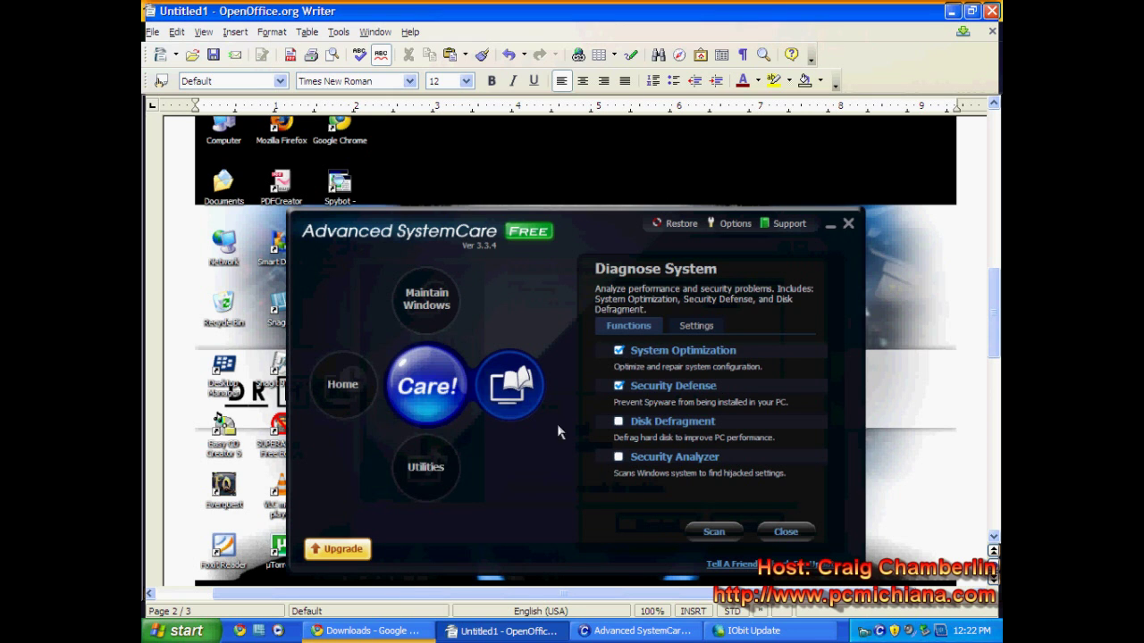
{"action": "scroll", "coordinate": [670, 425], "scroll_direction": "down", "scroll_amount": 6}
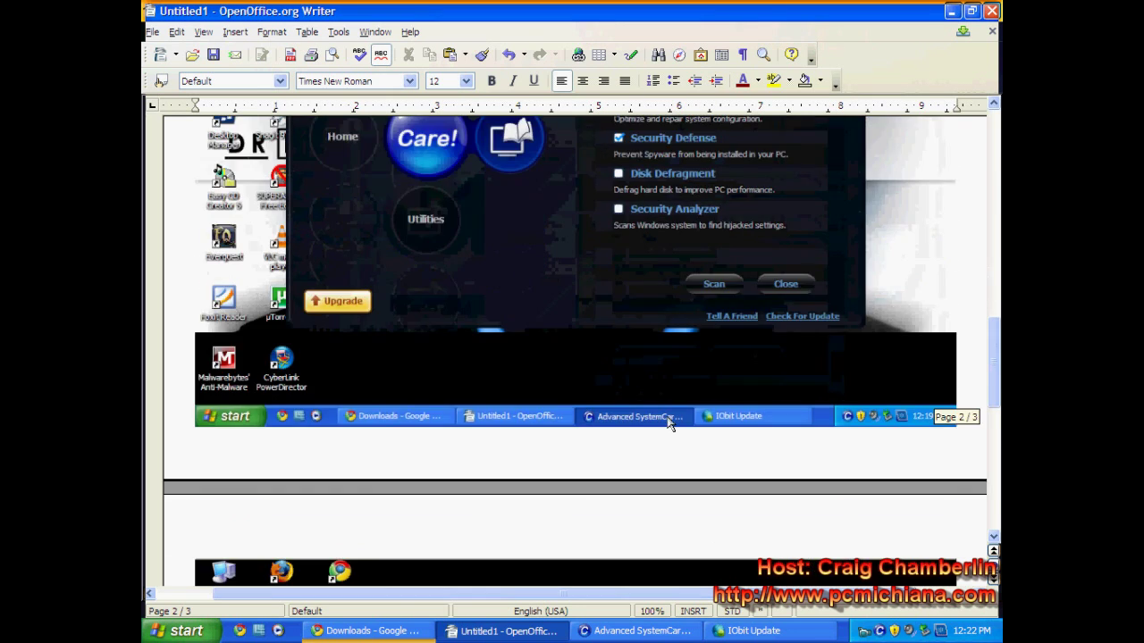
{"action": "scroll", "coordinate": [680, 420], "scroll_direction": "up", "scroll_amount": 7}
{"action": "scroll", "coordinate": [686, 418], "scroll_direction": "down", "scroll_amount": 1}
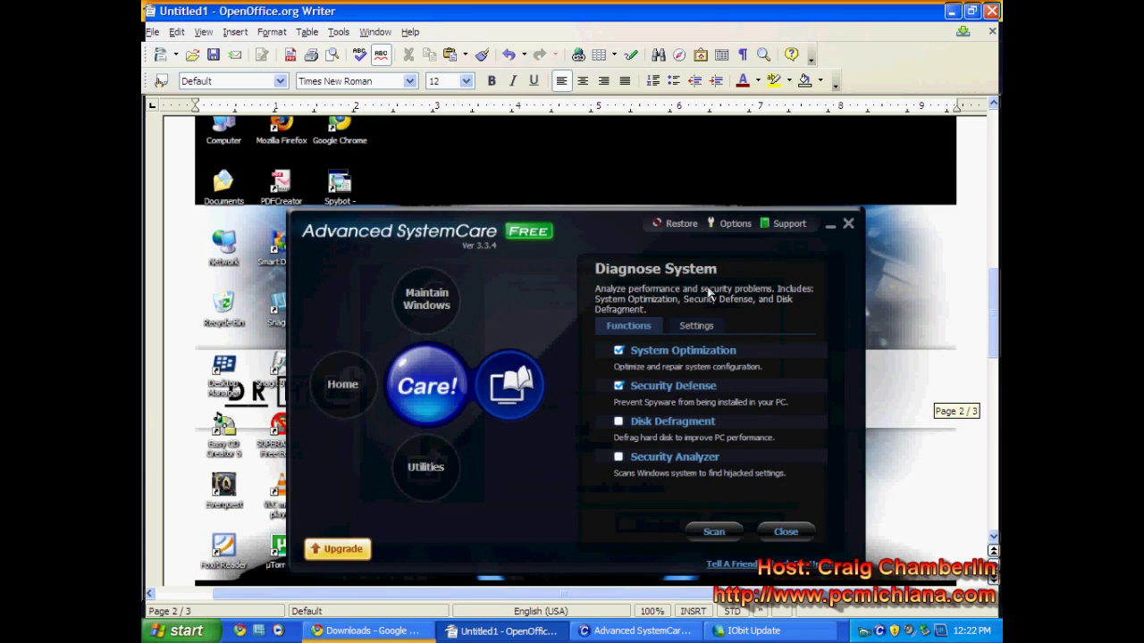
{"action": "scroll", "coordinate": [675, 385], "scroll_direction": "down", "scroll_amount": 2}
{"action": "scroll", "coordinate": [753, 437], "scroll_direction": "down", "scroll_amount": 1}
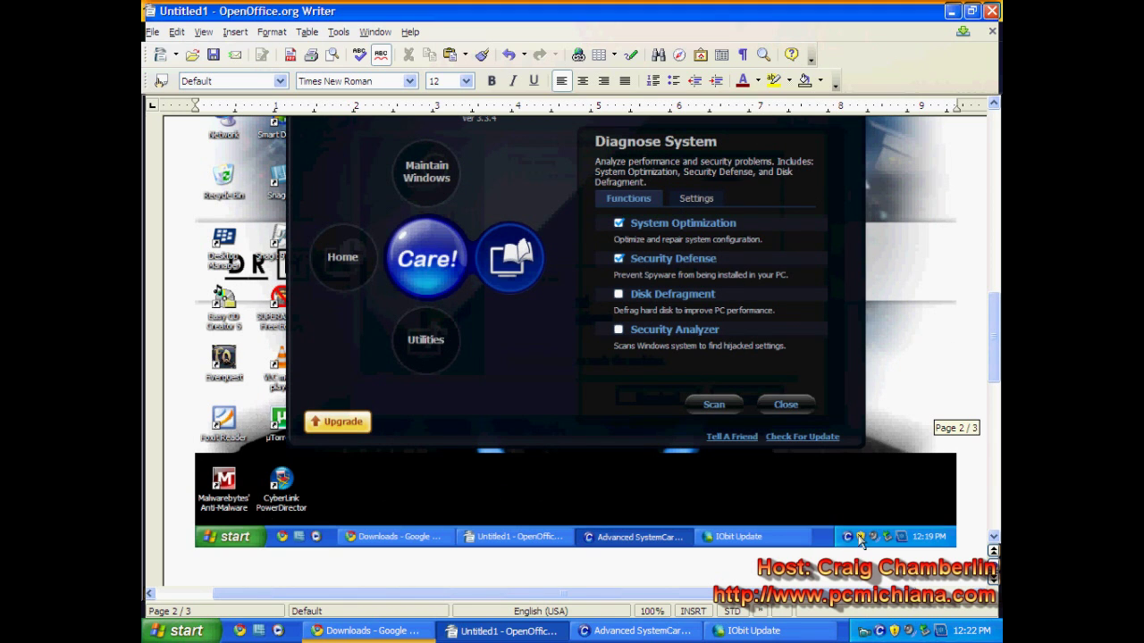
{"action": "scroll", "coordinate": [743, 462], "scroll_direction": "up", "scroll_amount": 3}
{"action": "scroll", "coordinate": [683, 370], "scroll_direction": "down", "scroll_amount": 15}
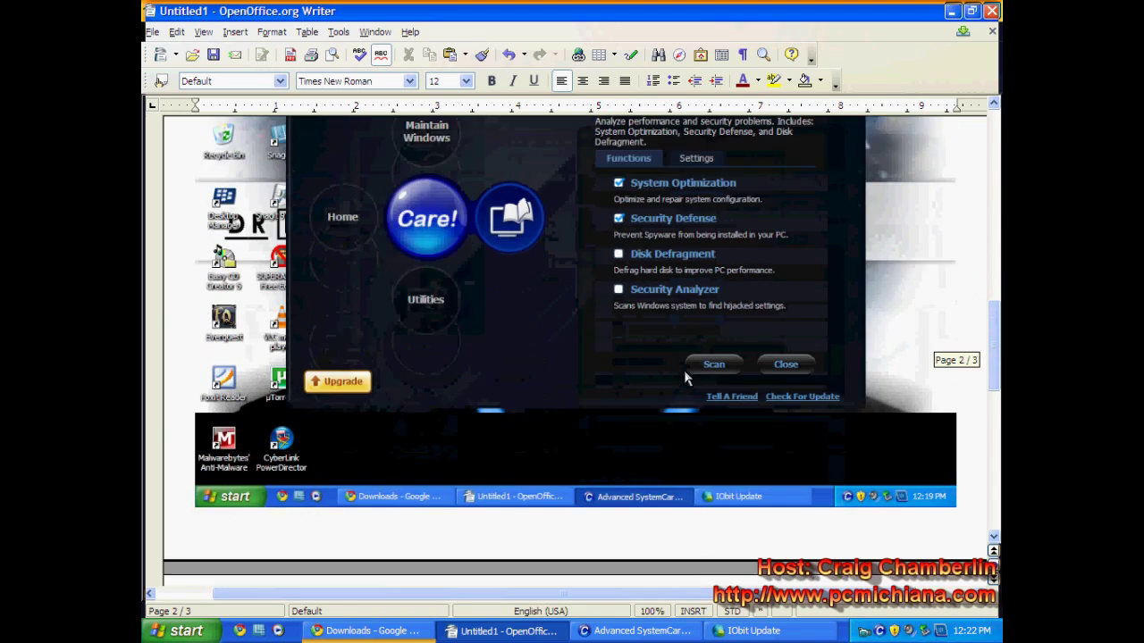
{"action": "scroll", "coordinate": [682, 397], "scroll_direction": "down", "scroll_amount": 3}
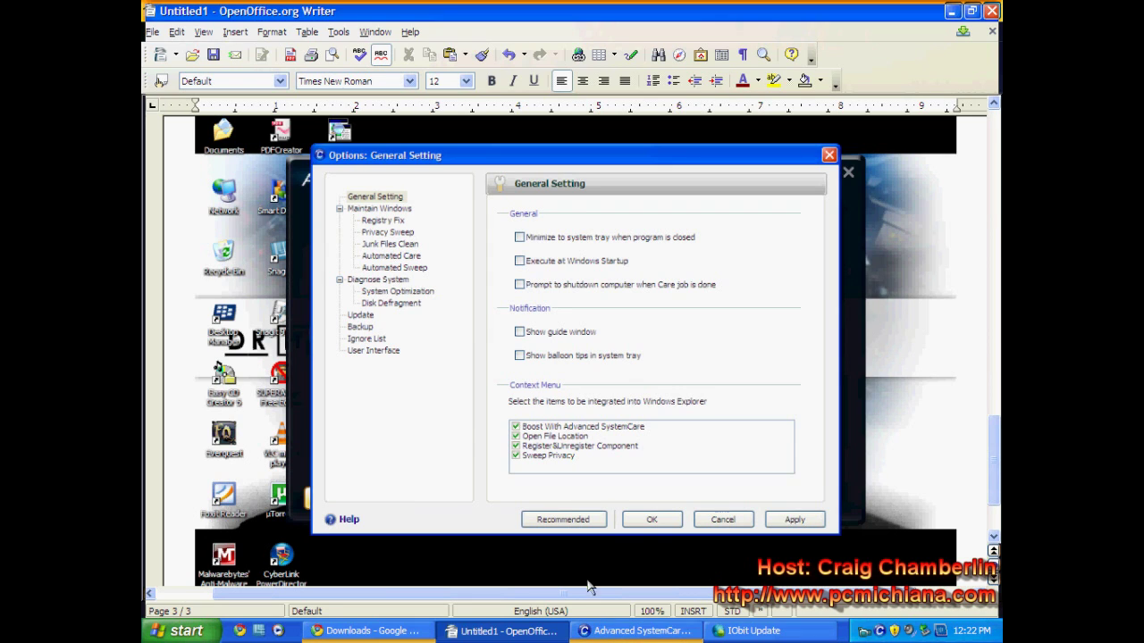
Step through the Options tree from Maintain Windows to System Optimization, showing both optimizations set to Basic
{"action": "left_click", "coordinate": [629, 631]}
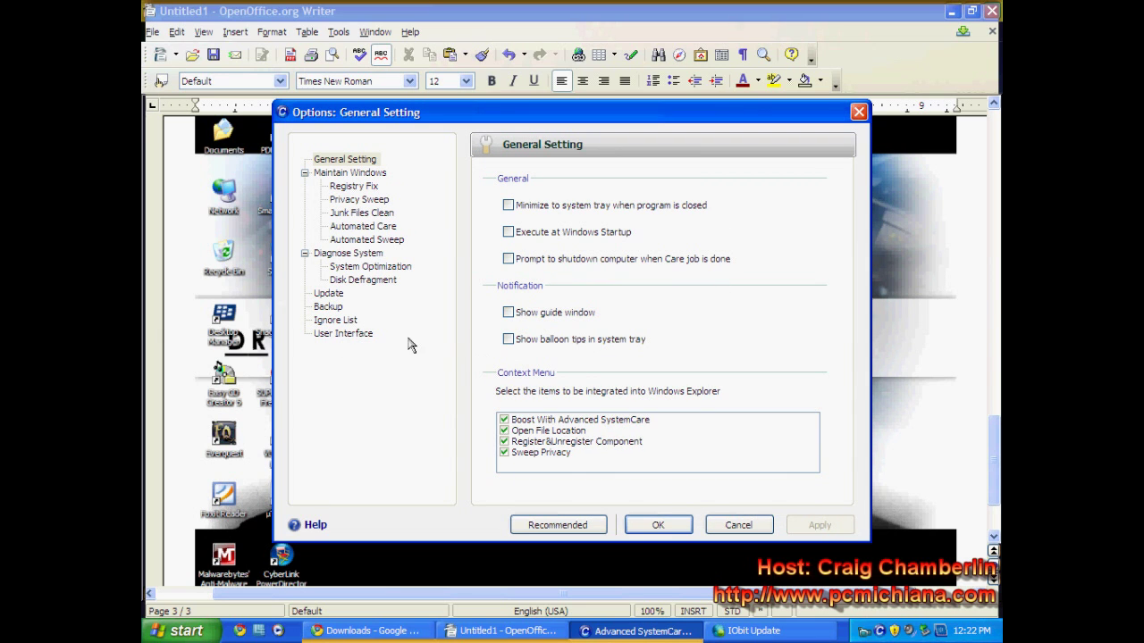
{"action": "left_click", "coordinate": [346, 175]}
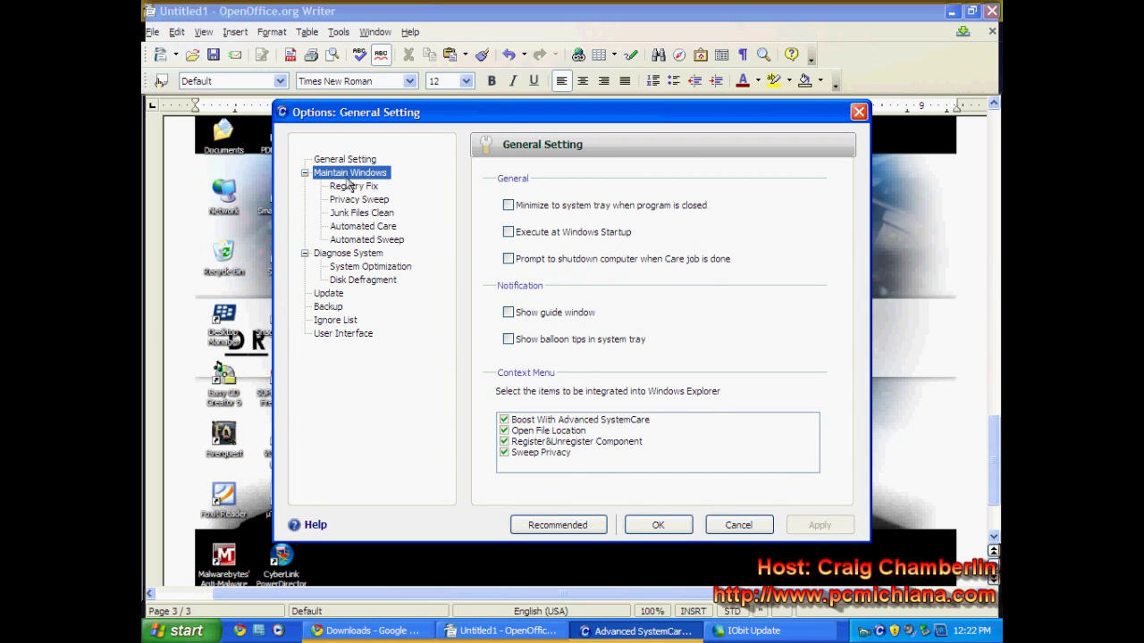
{"action": "left_click", "coordinate": [354, 187]}
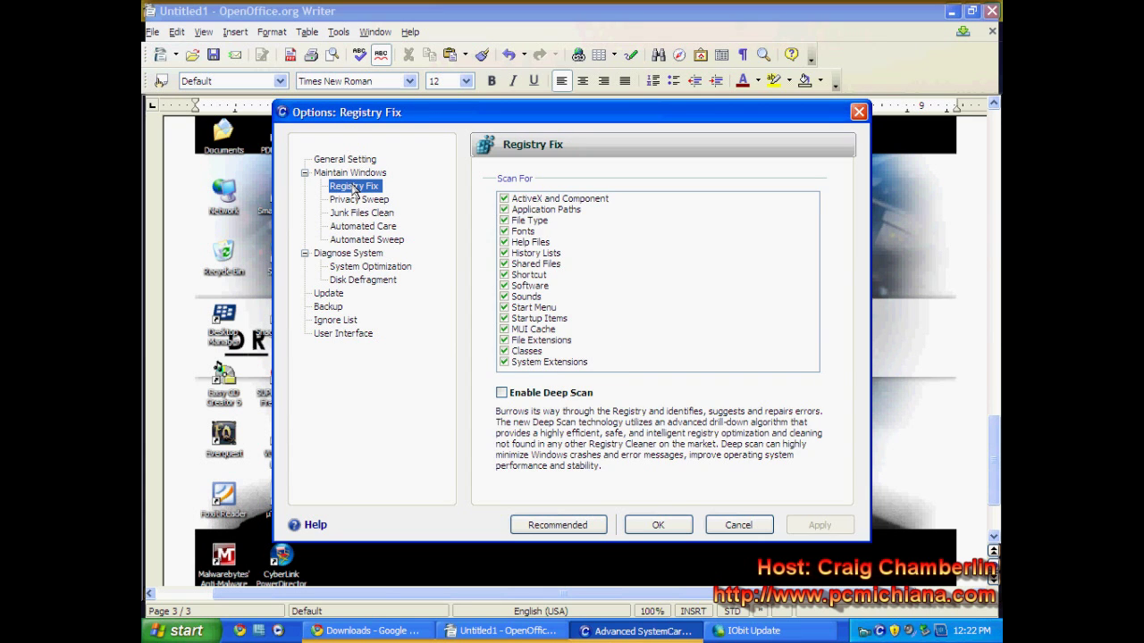
{"action": "left_click", "coordinate": [357, 198]}
{"action": "left_click", "coordinate": [360, 213]}
{"action": "left_click", "coordinate": [358, 227]}
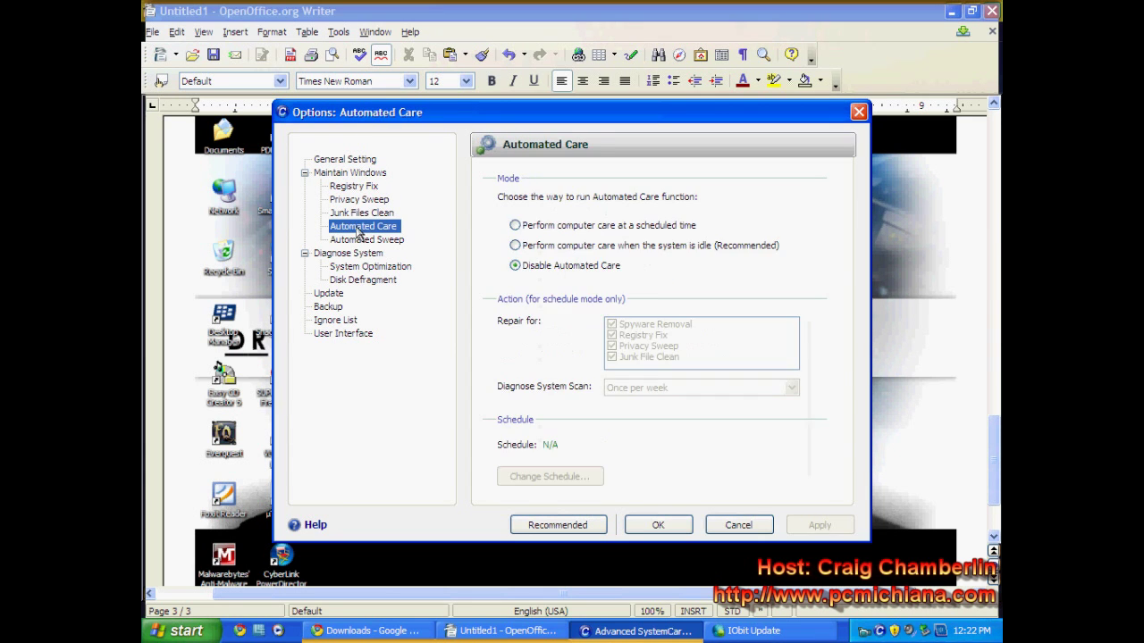
{"action": "left_click", "coordinate": [361, 240]}
{"action": "left_click", "coordinate": [362, 254]}
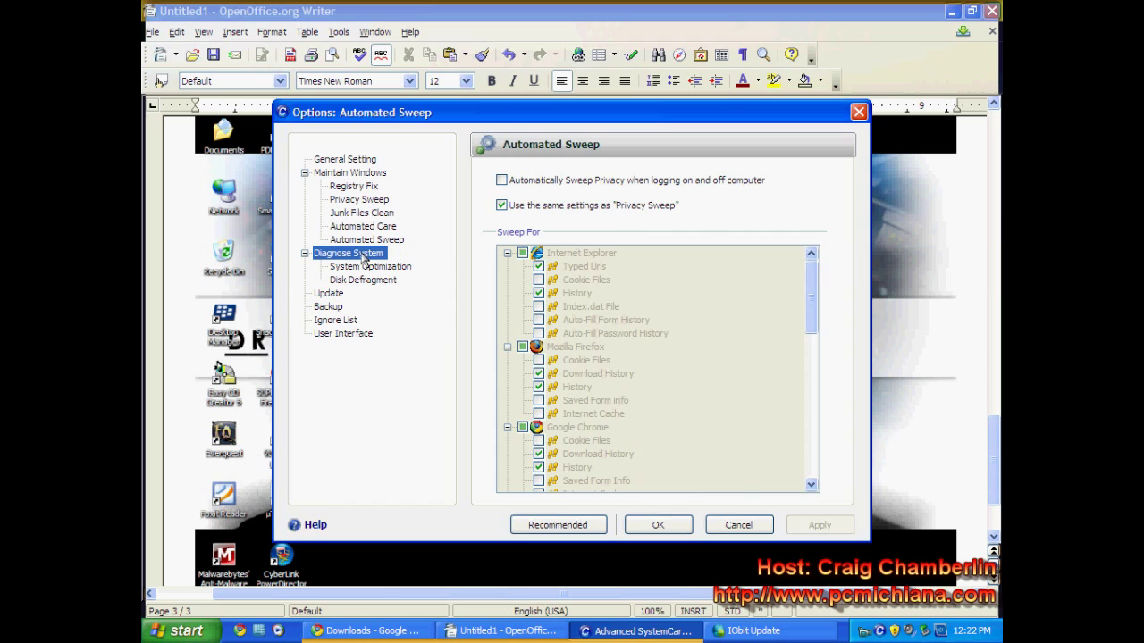
{"action": "left_click", "coordinate": [366, 267]}
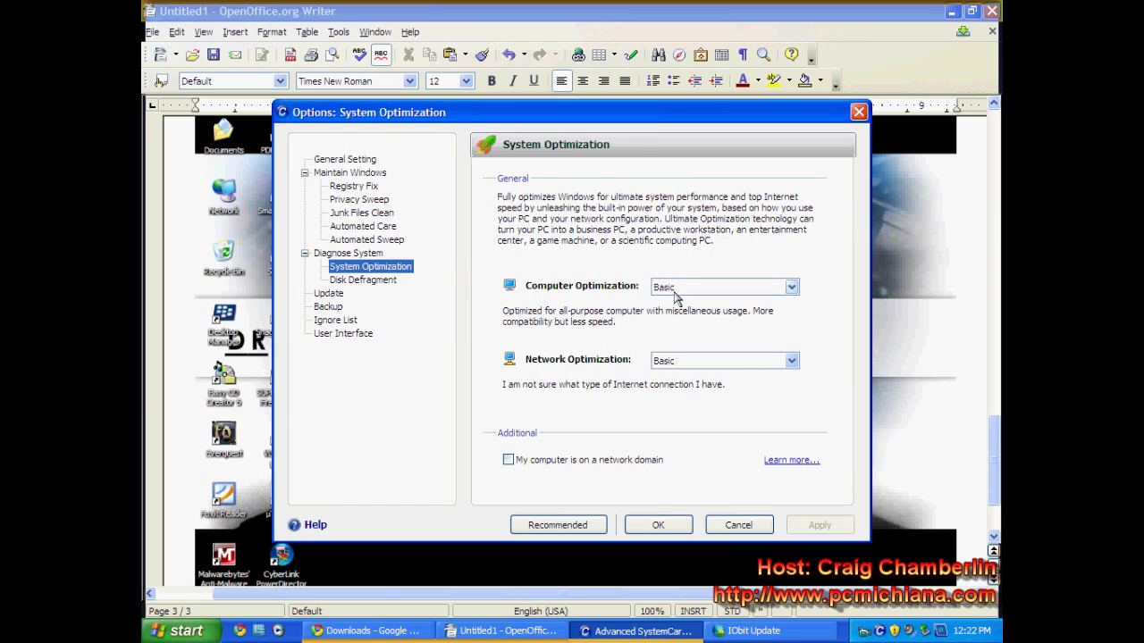
{"action": "left_click", "coordinate": [675, 290]}
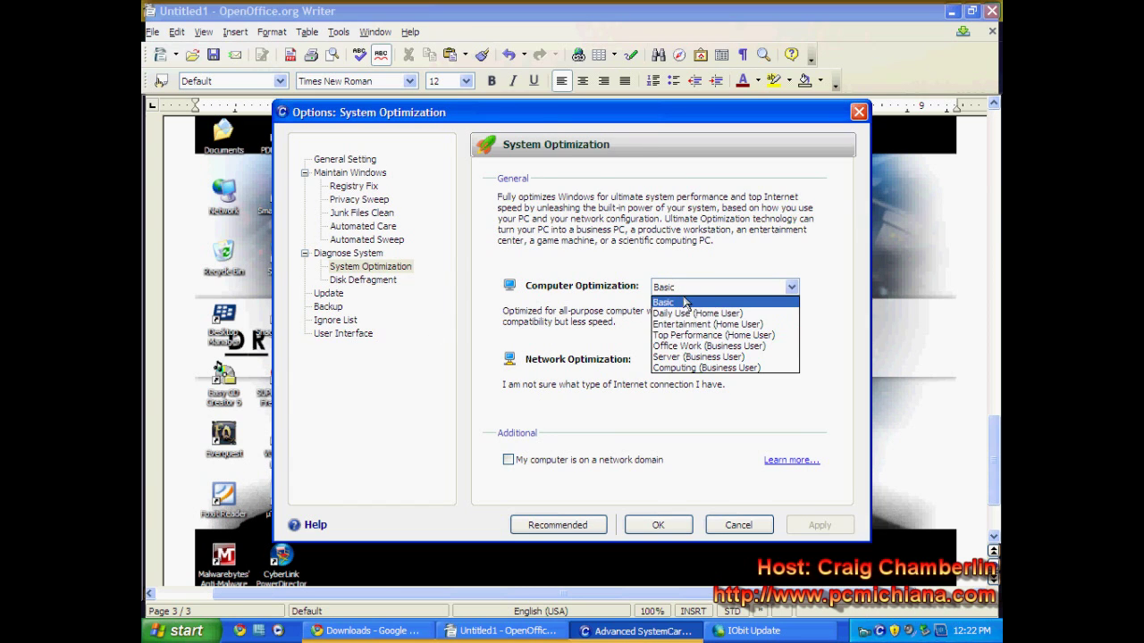
{"action": "left_click", "coordinate": [687, 304]}
{"action": "left_click", "coordinate": [694, 289]}
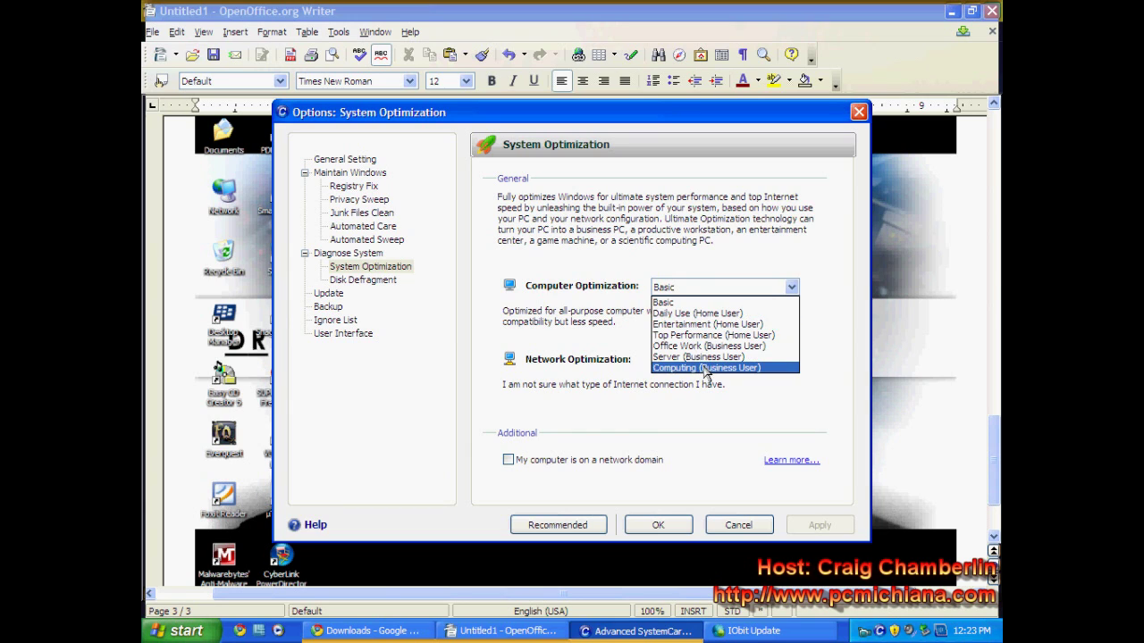
{"action": "left_click", "coordinate": [706, 303]}
{"action": "left_click", "coordinate": [687, 361]}
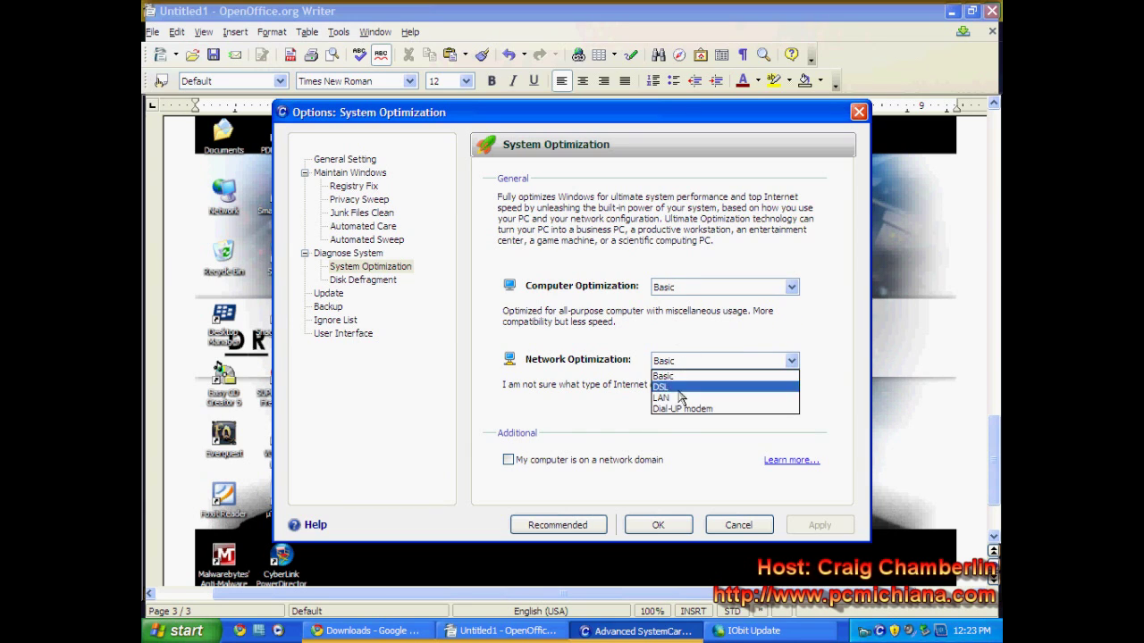
{"action": "left_click", "coordinate": [697, 375]}
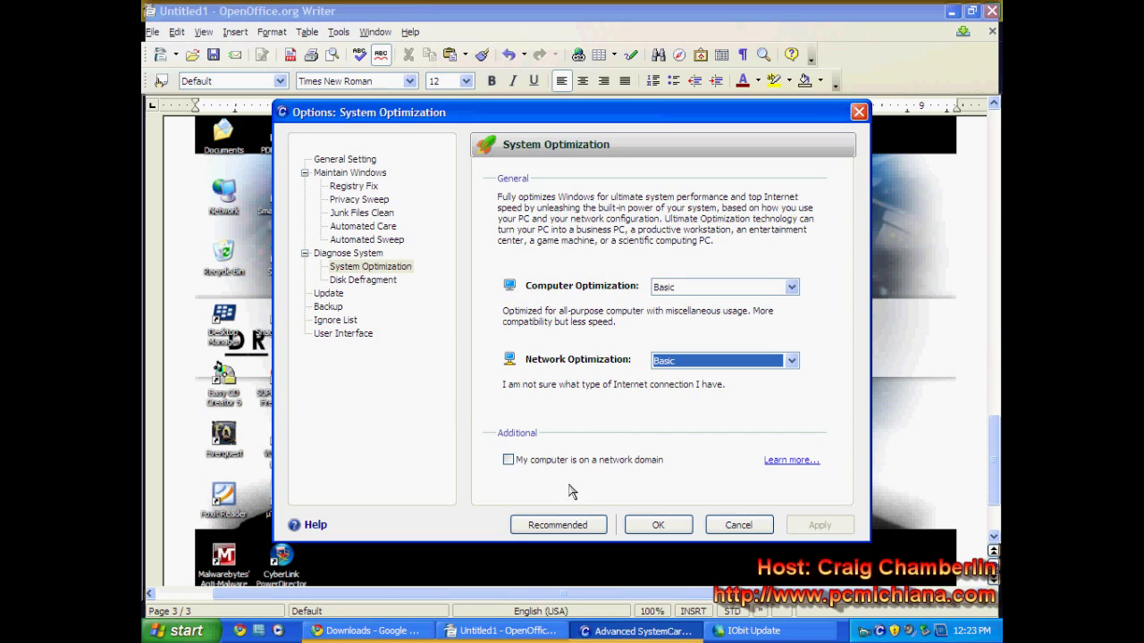
{"action": "left_click", "coordinate": [679, 287]}
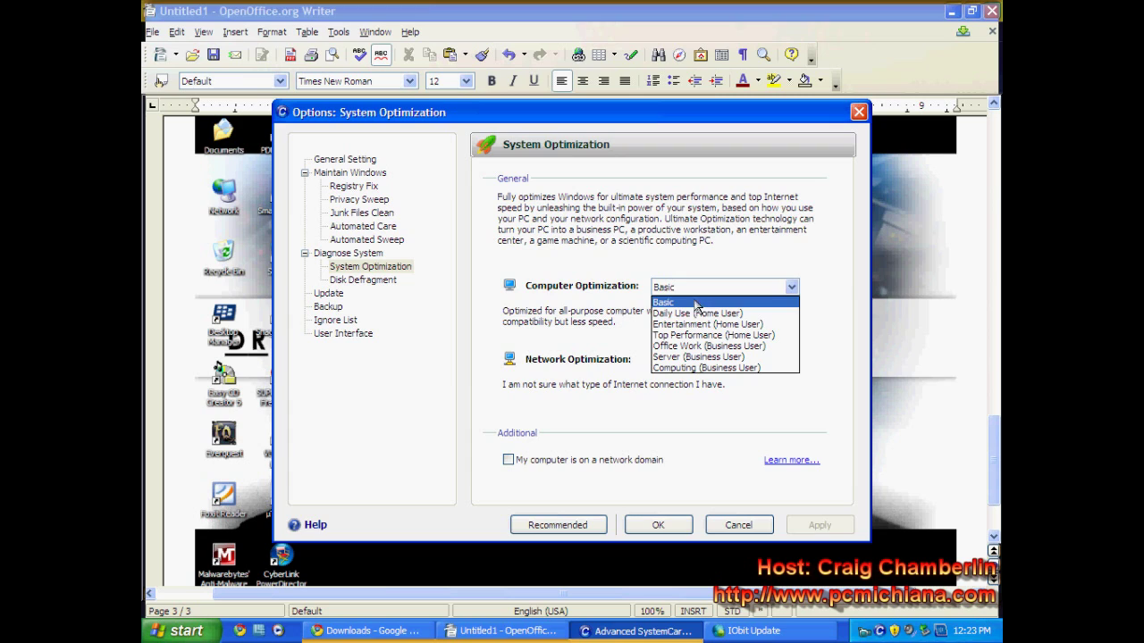
{"action": "left_click", "coordinate": [561, 337]}
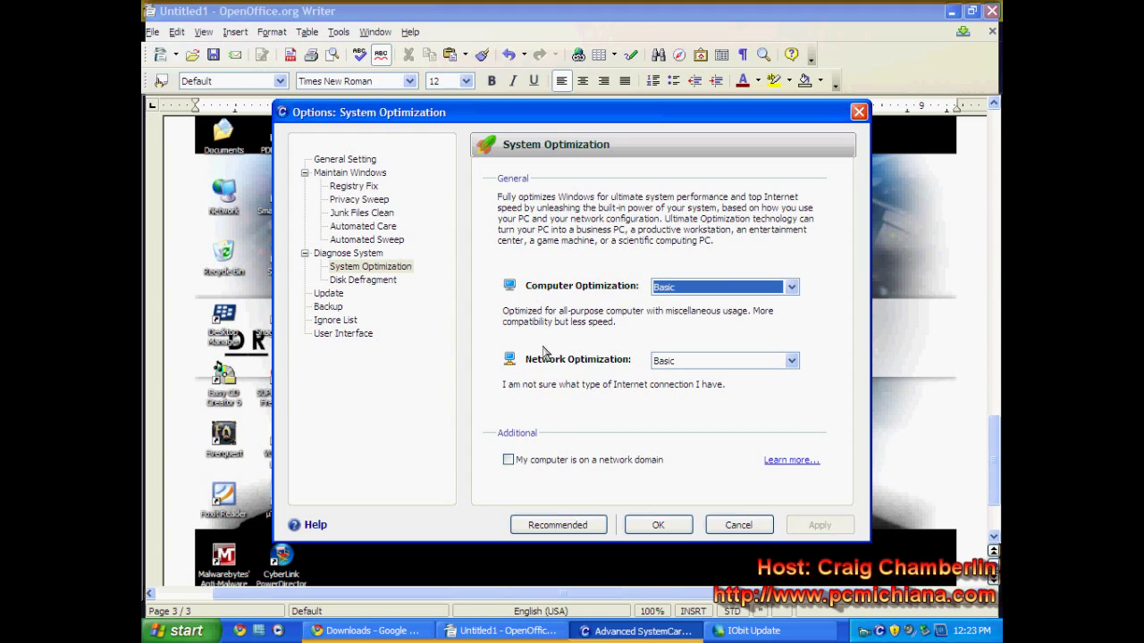
{"action": "left_click", "coordinate": [657, 526]}
{"action": "left_click", "coordinate": [636, 630]}
Open the Precision Computing Michiana channel from the YouTube tab and return to its playlists list
{"action": "left_click", "coordinate": [366, 631]}
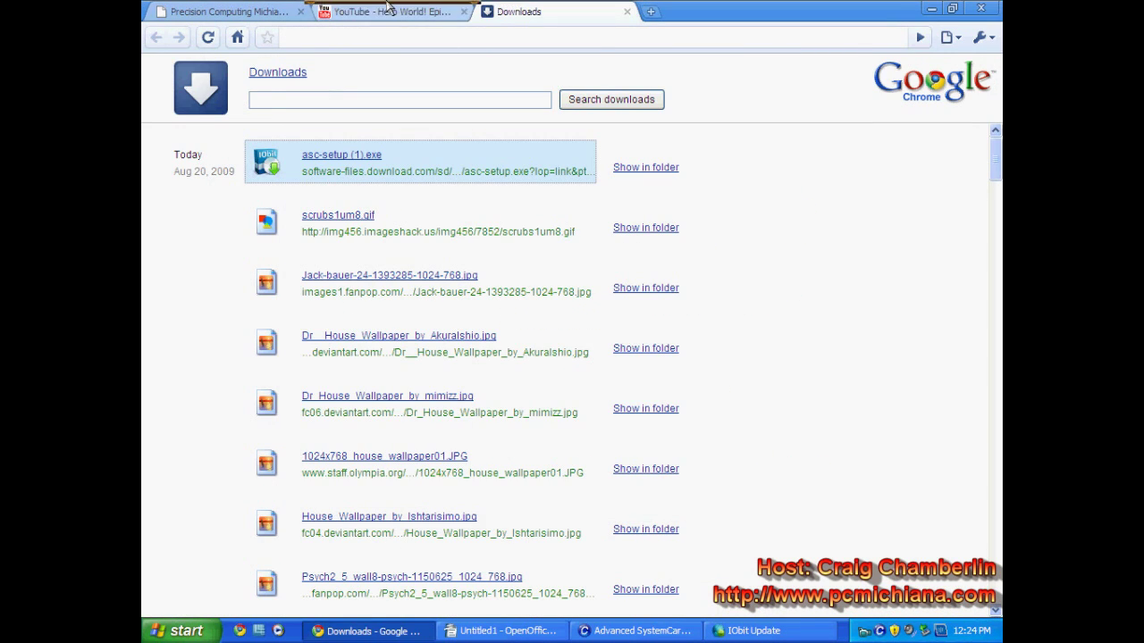
{"action": "left_click", "coordinate": [388, 11]}
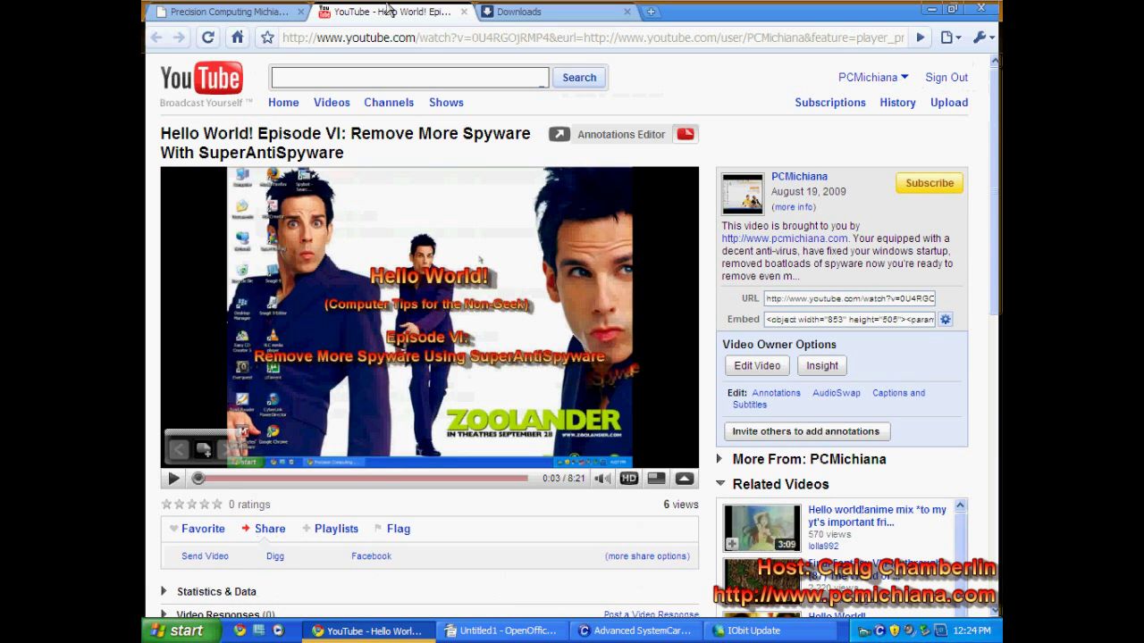
{"action": "left_click", "coordinate": [804, 183]}
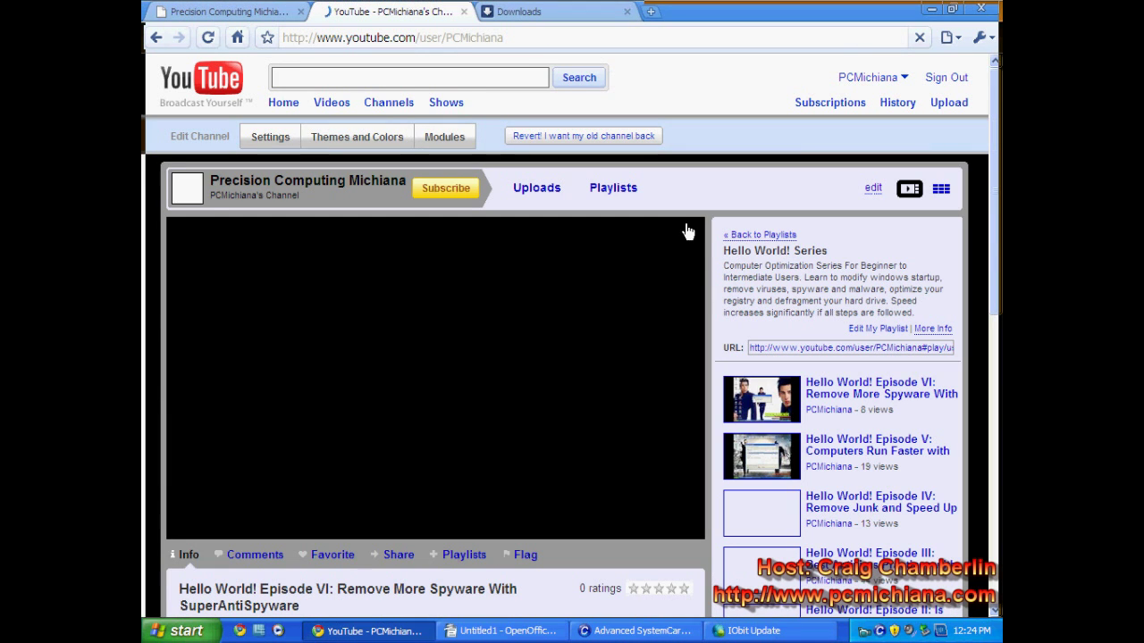
{"action": "left_click", "coordinate": [832, 375]}
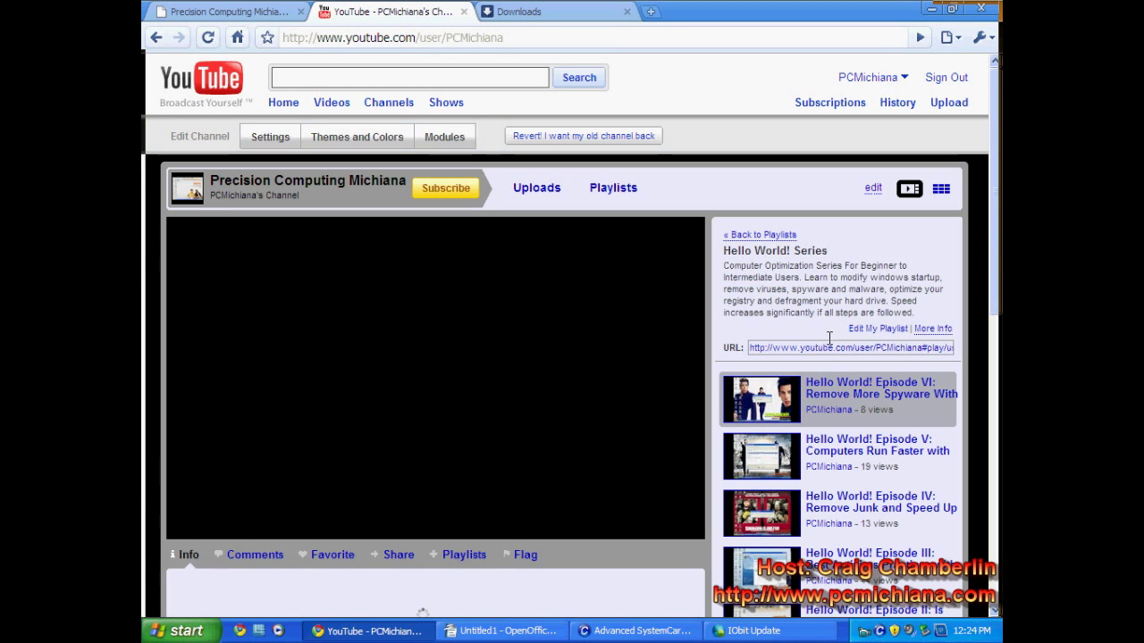
{"action": "scroll", "coordinate": [828, 332], "scroll_direction": "down", "scroll_amount": 3}
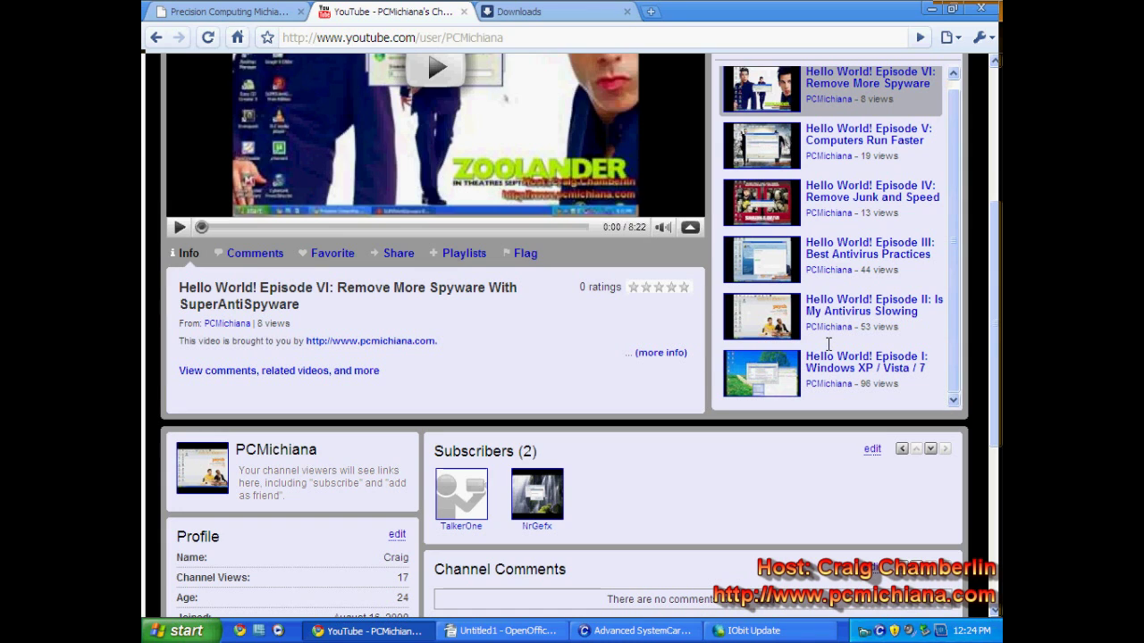
{"action": "scroll", "coordinate": [830, 365], "scroll_direction": "up", "scroll_amount": 3}
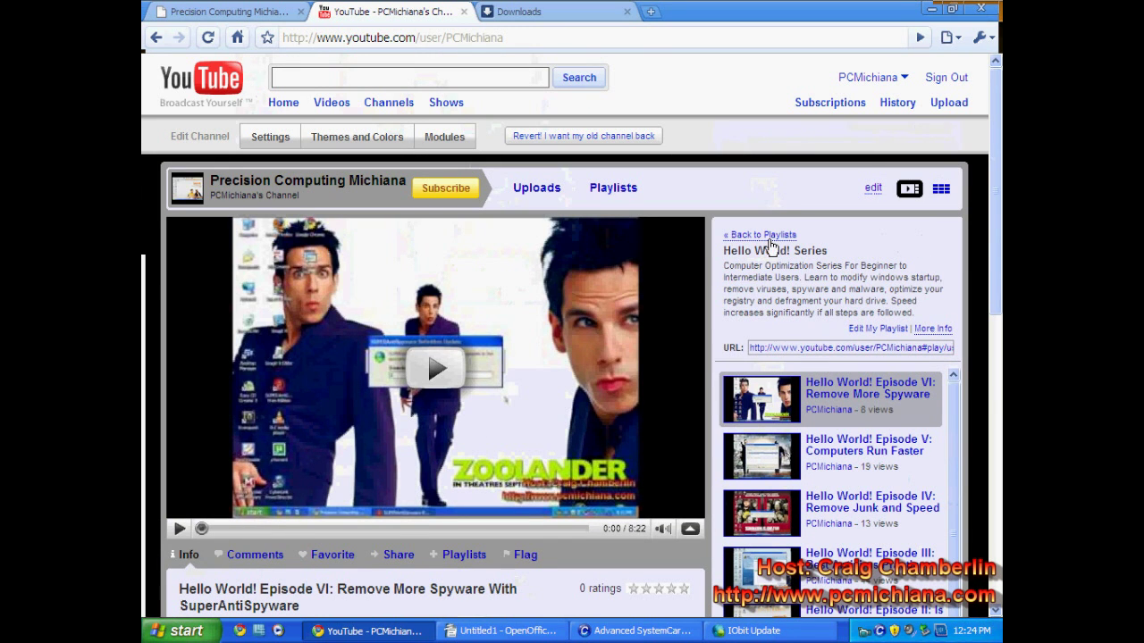
{"action": "left_click", "coordinate": [762, 237]}
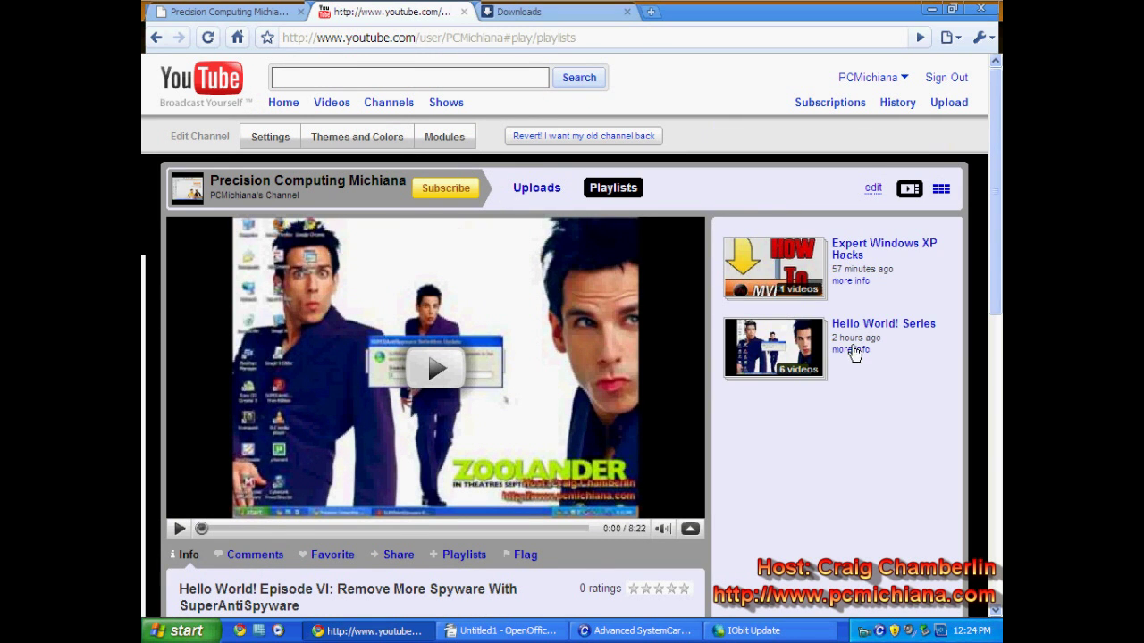